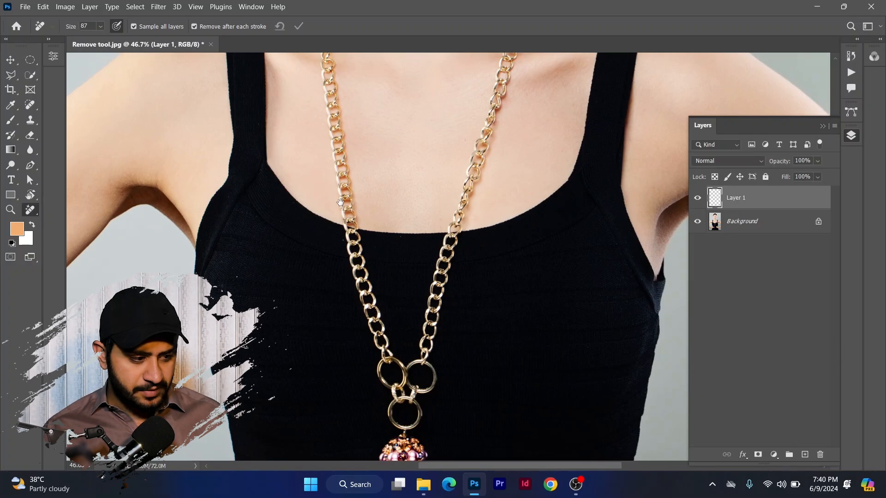
- Try to remove the necklace section crossing the neckline with the Remove tool at size 87, and undo the stroke
{"action": "left_click_drag", "start_coordinate": [340, 169], "coordinate": [359, 252]}
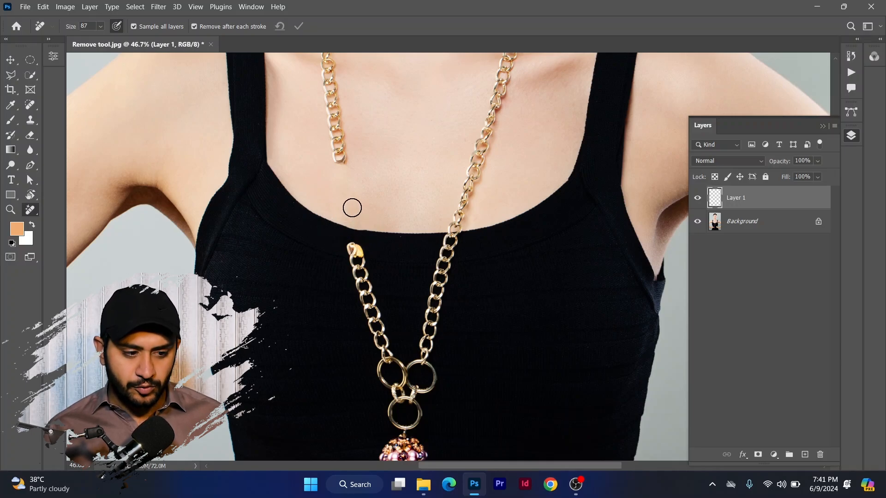
{"action": "key", "text": "ctrl+z"}
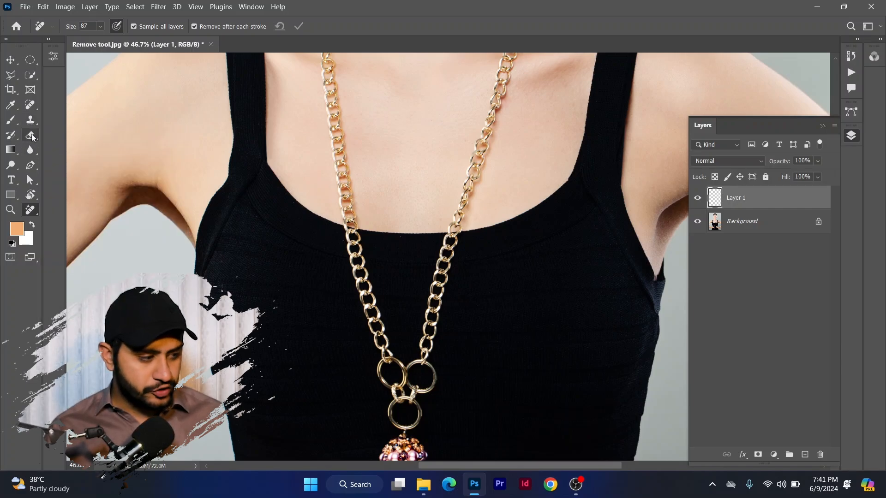
- Try to cover the chain at the neckline with the Clone Stamp tool, sampling the neckline between the two chains
{"action": "left_click", "coordinate": [30, 122]}
{"action": "mouse_move", "coordinate": [30, 122]}
{"action": "left_mouse_down"}
{"action": "mouse_move", "coordinate": [62, 120]}
{"action": "mouse_move", "coordinate": [28, 132]}
{"action": "left_mouse_up"}
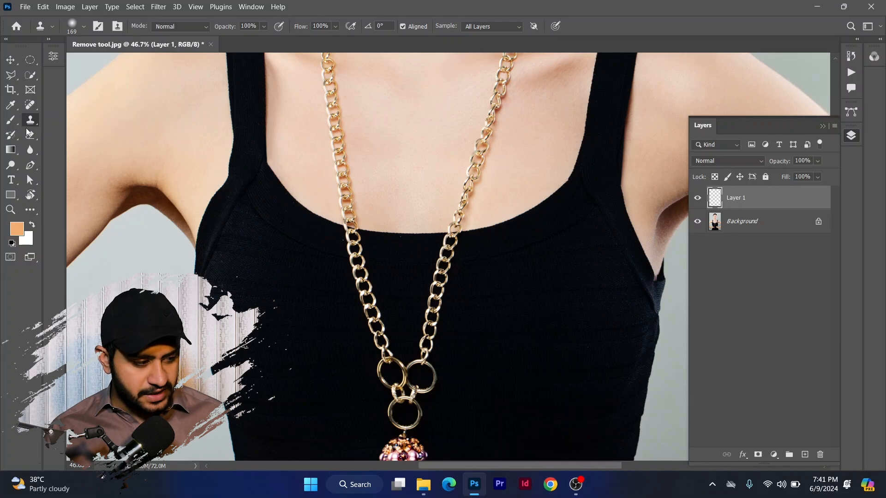
{"action": "left_click", "coordinate": [388, 234], "text": "alt"}
{"action": "mouse_move", "coordinate": [339, 231]}
{"action": "left_mouse_down"}
{"action": "mouse_move", "coordinate": [349, 186]}
{"action": "mouse_move", "coordinate": [348, 200]}
{"action": "mouse_move", "coordinate": [322, 220]}
{"action": "mouse_move", "coordinate": [327, 238]}
{"action": "mouse_move", "coordinate": [317, 229]}
{"action": "mouse_move", "coordinate": [341, 215]}
{"action": "mouse_move", "coordinate": [337, 259]}
{"action": "mouse_move", "coordinate": [353, 247]}
{"action": "mouse_move", "coordinate": [339, 265]}
{"action": "left_mouse_up"}
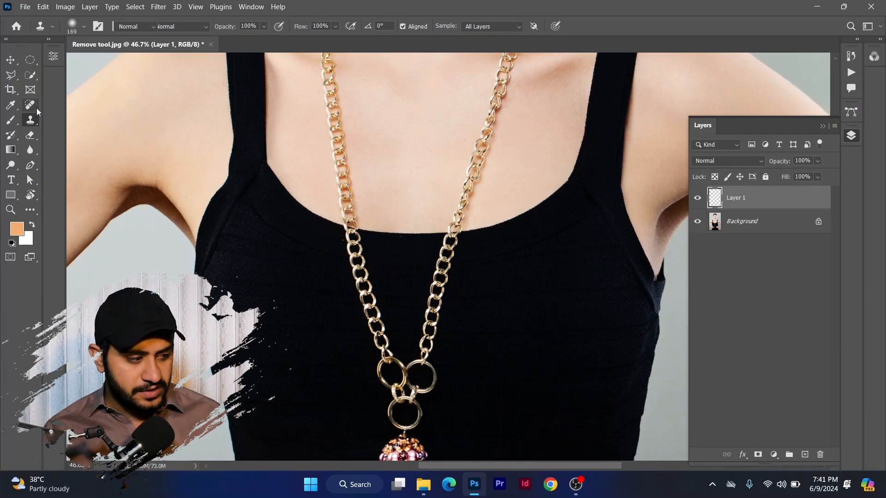
- Heal over the chain section crossing the neckline with the Spot Healing Brush, Content-Aware, at size 150
{"action": "left_click_drag", "start_coordinate": [32, 107], "coordinate": [68, 102]}
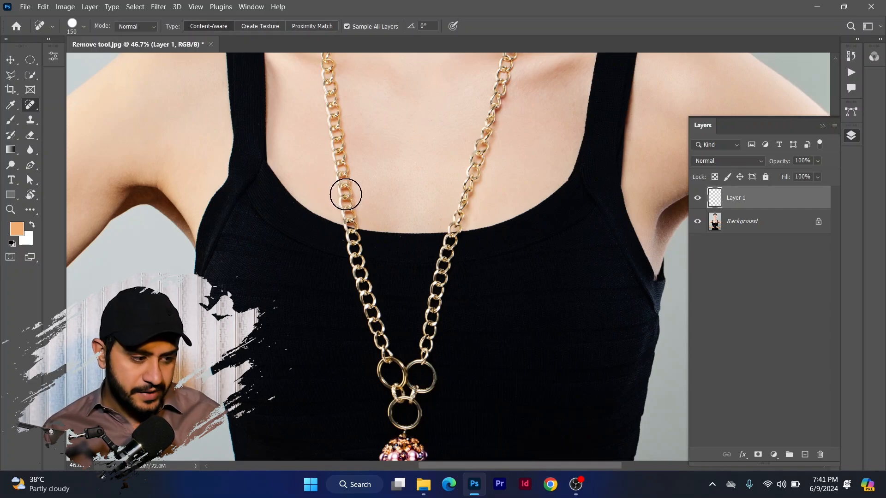
{"action": "mouse_move", "coordinate": [342, 184]}
{"action": "left_mouse_down"}
{"action": "mouse_move", "coordinate": [360, 265]}
{"action": "mouse_move", "coordinate": [363, 251]}
{"action": "mouse_move", "coordinate": [344, 212]}
{"action": "left_mouse_up"}
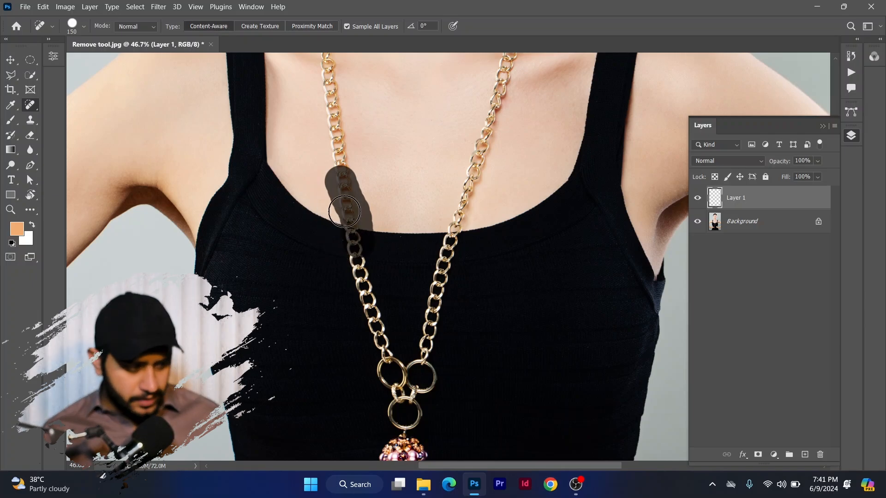
{"action": "mouse_move", "coordinate": [341, 245]}
{"action": "left_mouse_down"}
{"action": "mouse_move", "coordinate": [412, 221]}
{"action": "mouse_move", "coordinate": [319, 208]}
{"action": "left_mouse_up"}
{"action": "key", "text": "z"}
{"action": "key", "text": "j"}
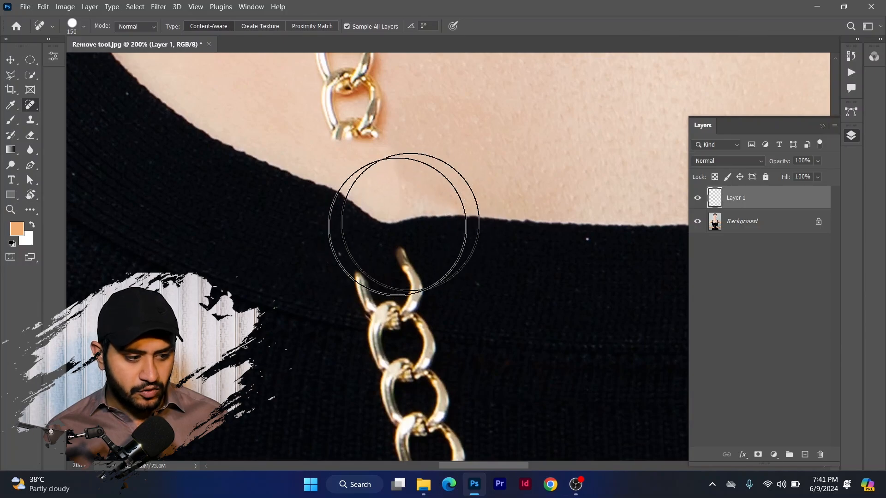
{"action": "scroll", "coordinate": [376, 234], "scroll_direction": "down", "scroll_amount": 6}
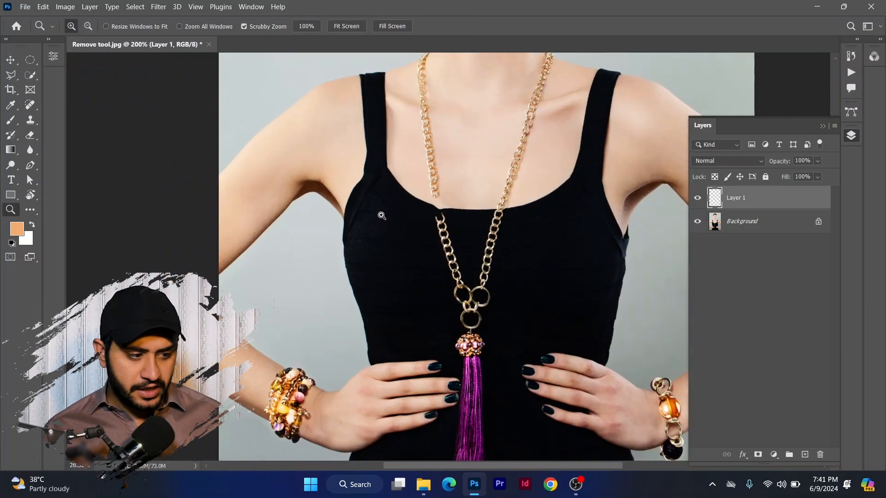
- Try to remove the top end of the chain between neck and shoulder with the Spot Healing Brush at size 150
{"action": "scroll", "coordinate": [442, 153], "scroll_direction": "up", "scroll_amount": 5}
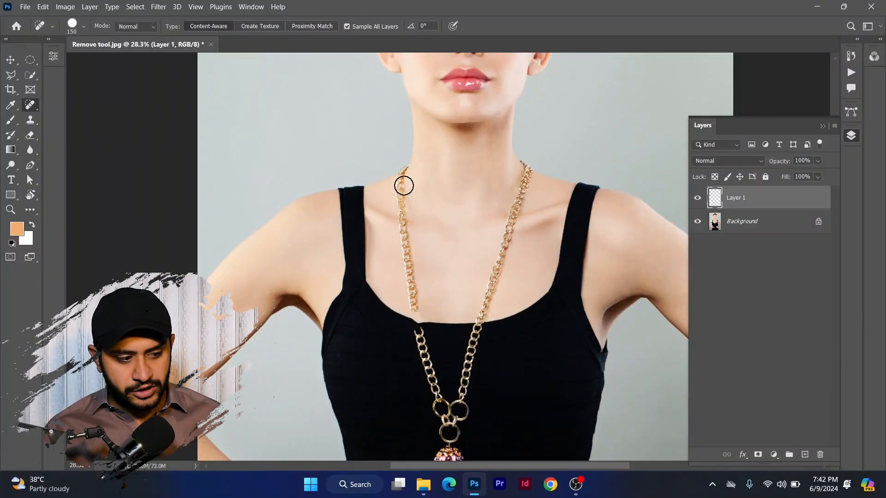
{"action": "key", "text": "z"}
{"action": "left_click_drag", "start_coordinate": [408, 164], "coordinate": [462, 164]}
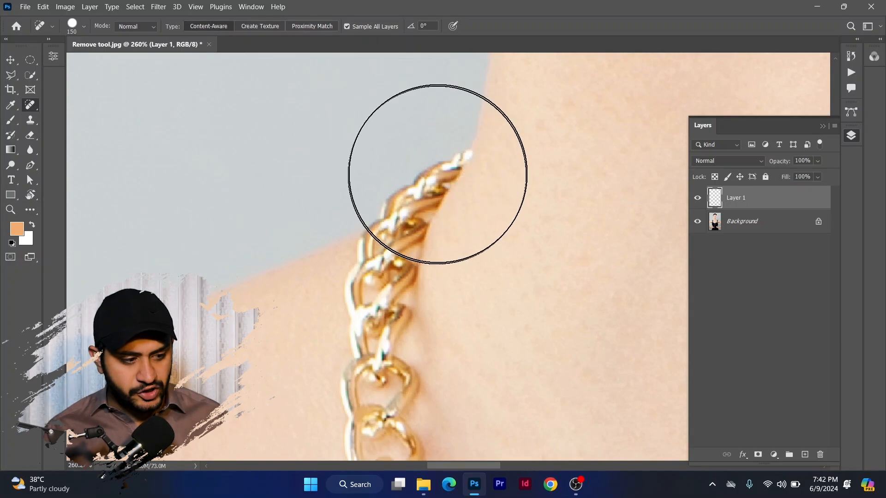
{"action": "mouse_move", "coordinate": [448, 159]}
{"action": "left_mouse_down"}
{"action": "mouse_move", "coordinate": [388, 277]}
{"action": "mouse_move", "coordinate": [370, 346]}
{"action": "mouse_move", "coordinate": [464, 290]}
{"action": "left_mouse_up"}
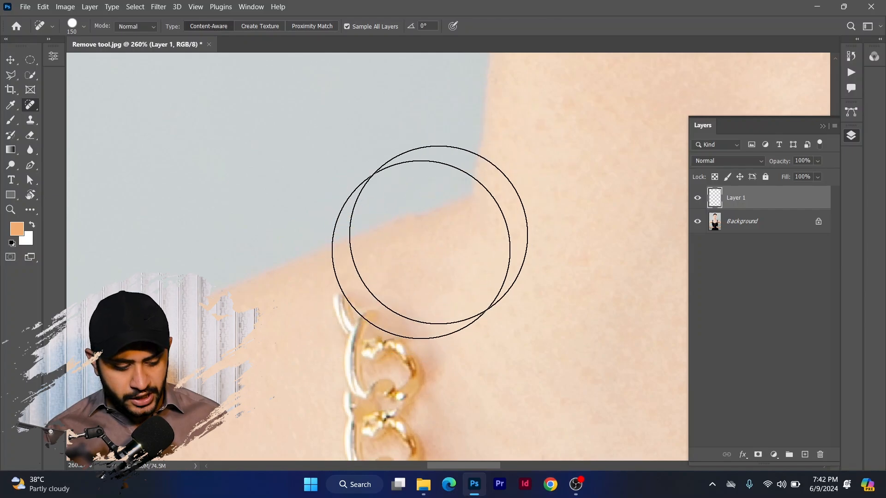
{"action": "key", "text": "z"}
{"action": "left_click_drag", "start_coordinate": [466, 220], "coordinate": [406, 262]}
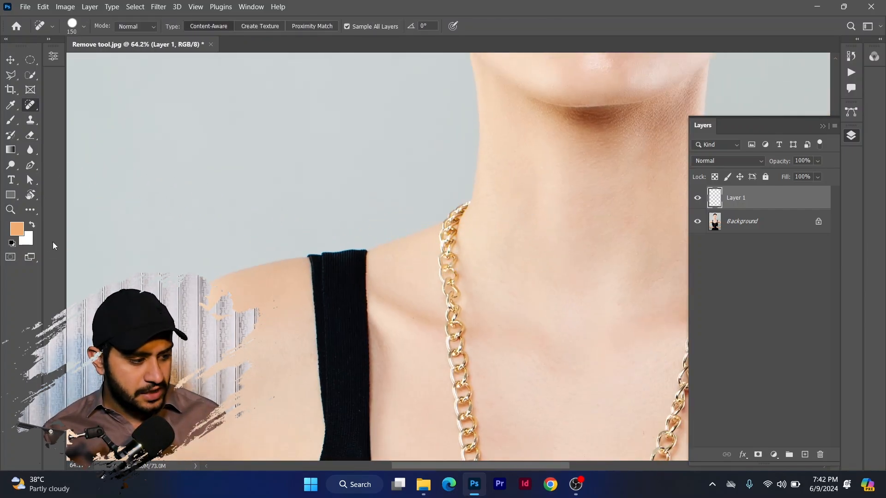
- Remove the top end of the chain where the neck meets the shoulder, using the Remove tool at size 87
{"action": "key", "text": "shift+j"}
{"action": "right_click", "coordinate": [36, 212]}
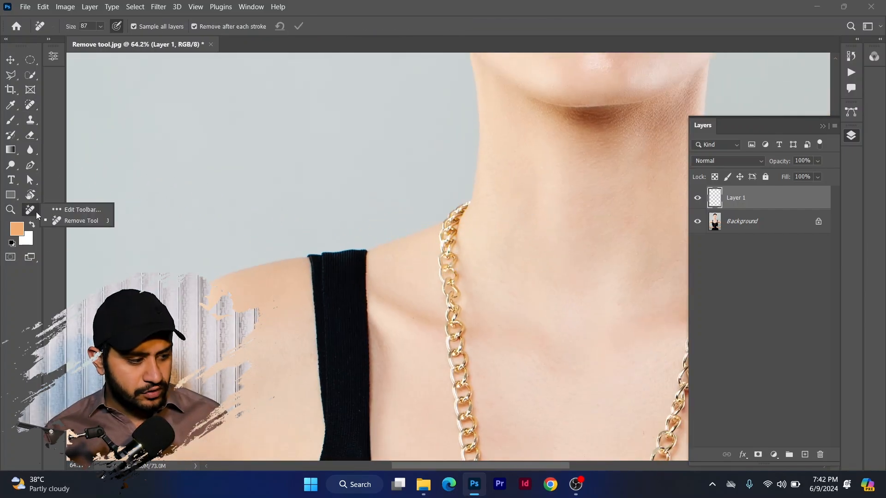
{"action": "left_click", "coordinate": [71, 221]}
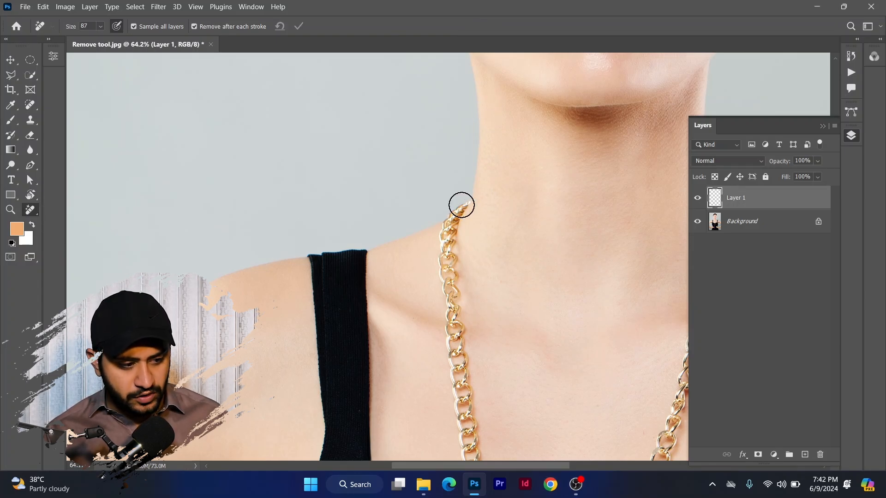
{"action": "left_click_drag", "start_coordinate": [462, 205], "coordinate": [436, 244]}
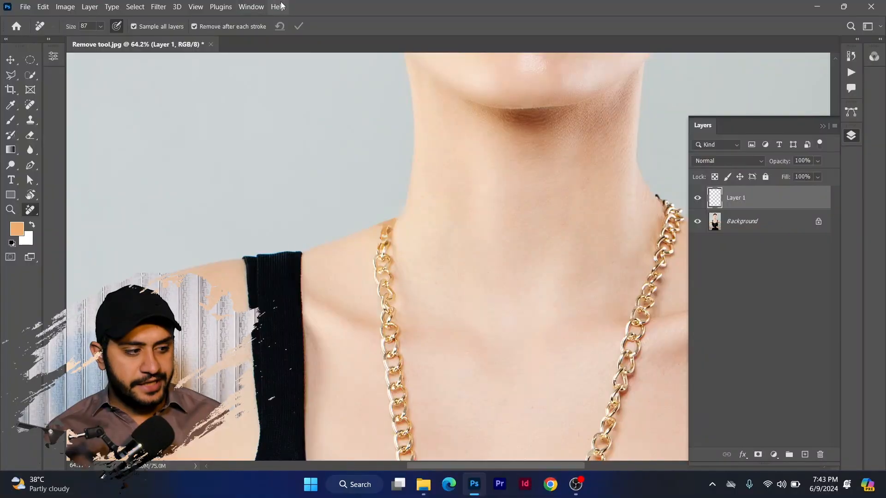
- Check which Photoshop release is installed in the program's About information, and close it
{"action": "left_click", "coordinate": [278, 7]}
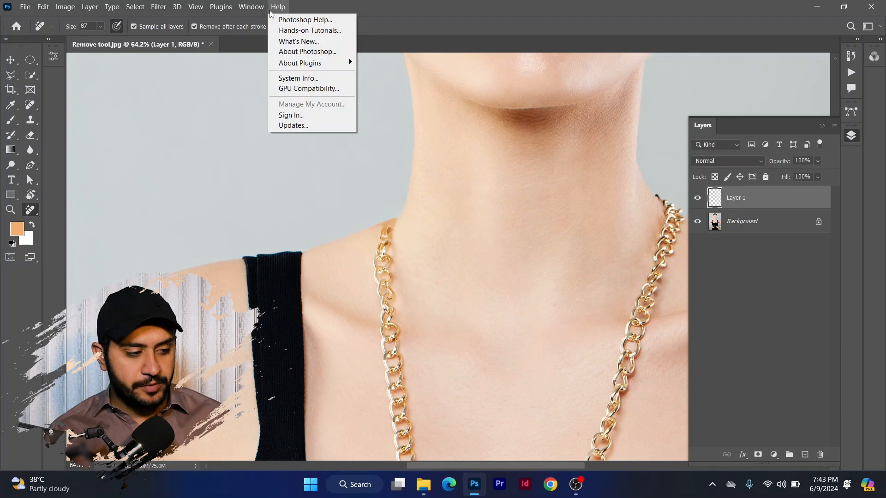
{"action": "left_click", "coordinate": [300, 52]}
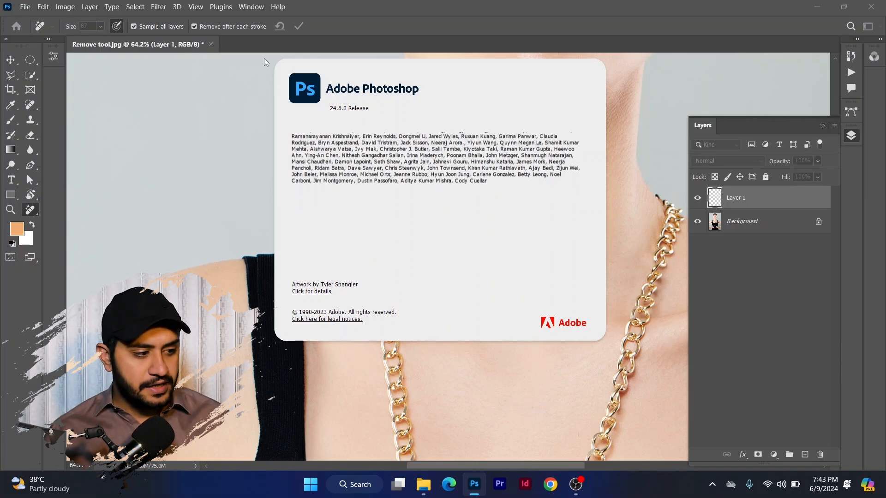
{"action": "left_click", "coordinate": [301, 23]}
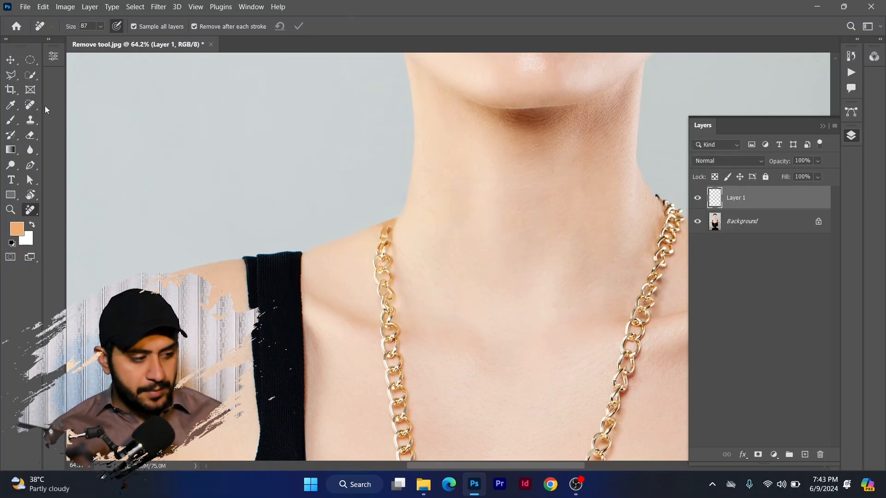
- Customize the toolbar by moving the Remove Tool from the extra tools into the healing group, above the Spot Healing Brush Tool
{"action": "left_click", "coordinate": [31, 110]}
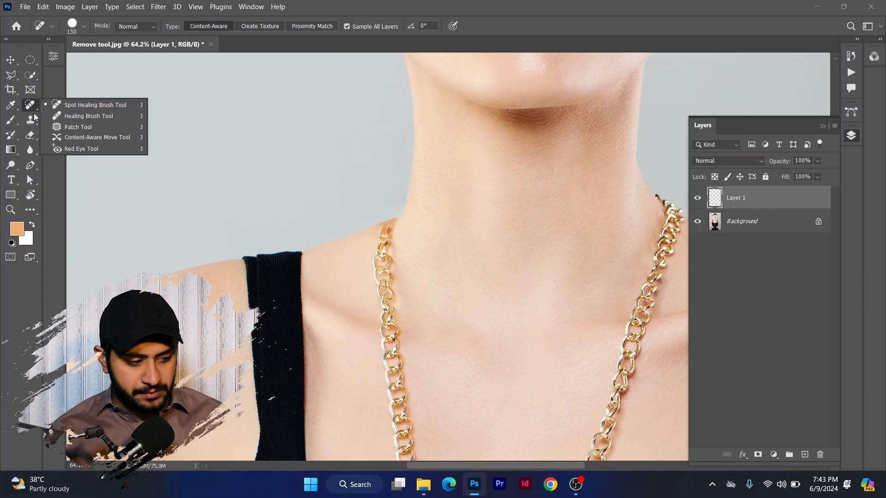
{"action": "left_click", "coordinate": [30, 212]}
{"action": "left_click", "coordinate": [70, 220]}
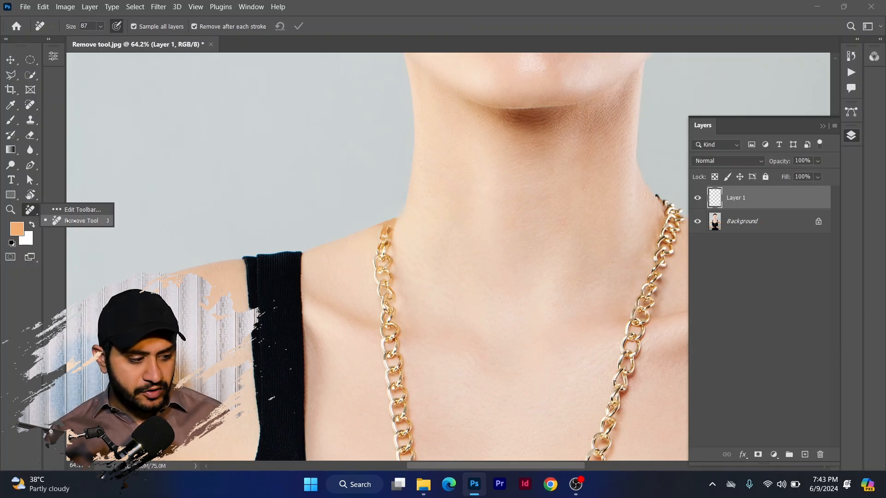
{"action": "left_click", "coordinate": [78, 209]}
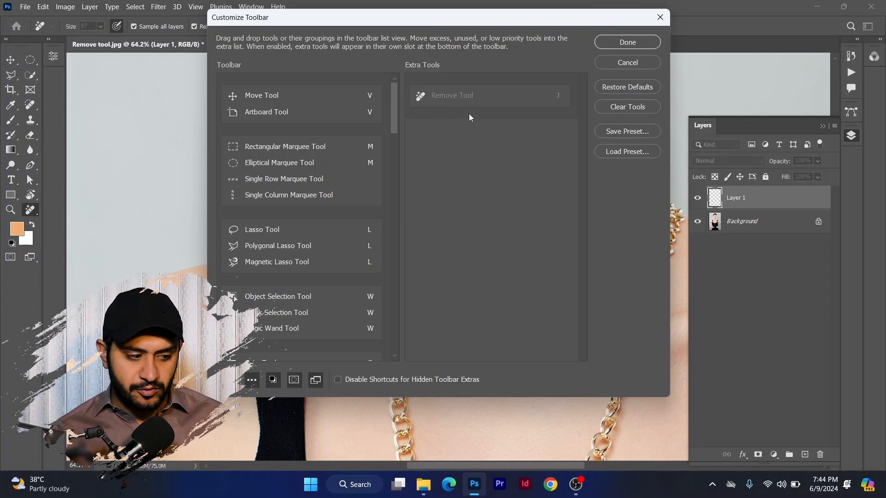
{"action": "left_click_drag", "start_coordinate": [394, 122], "coordinate": [400, 151]}
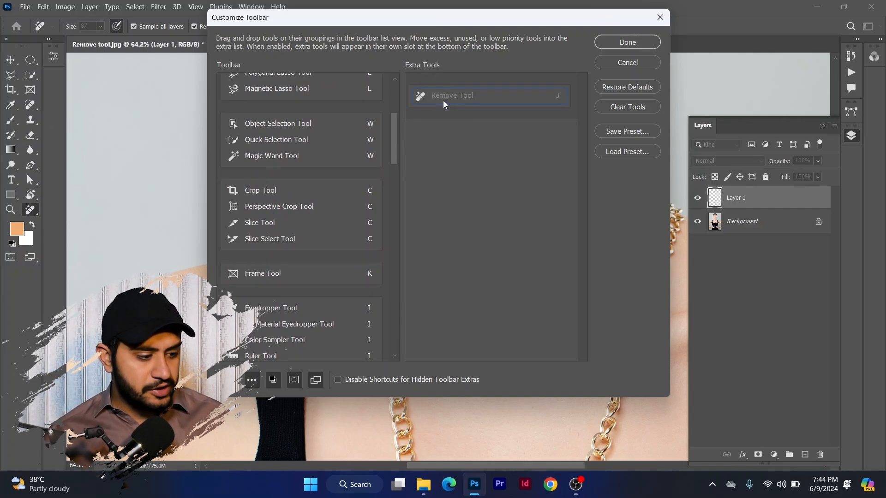
{"action": "left_click_drag", "start_coordinate": [396, 153], "coordinate": [401, 182]}
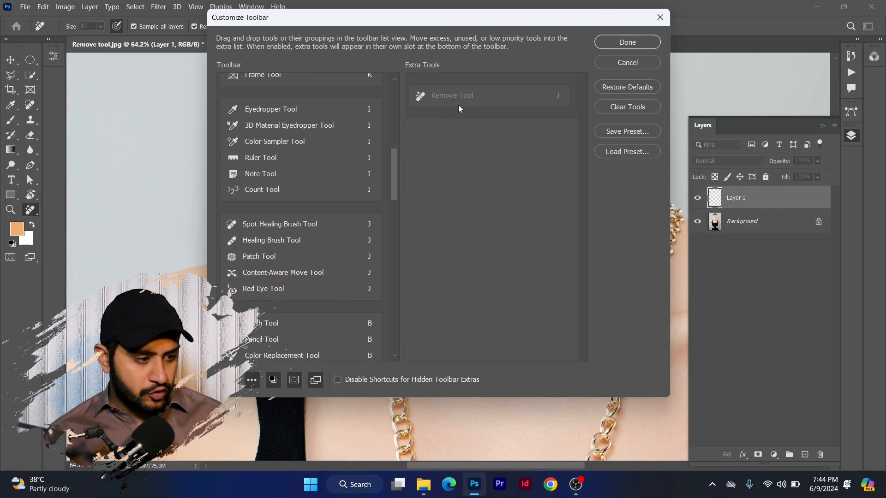
{"action": "mouse_move", "coordinate": [458, 104]}
{"action": "left_mouse_down"}
{"action": "mouse_move", "coordinate": [336, 206]}
{"action": "mouse_move", "coordinate": [266, 233]}
{"action": "left_mouse_up"}
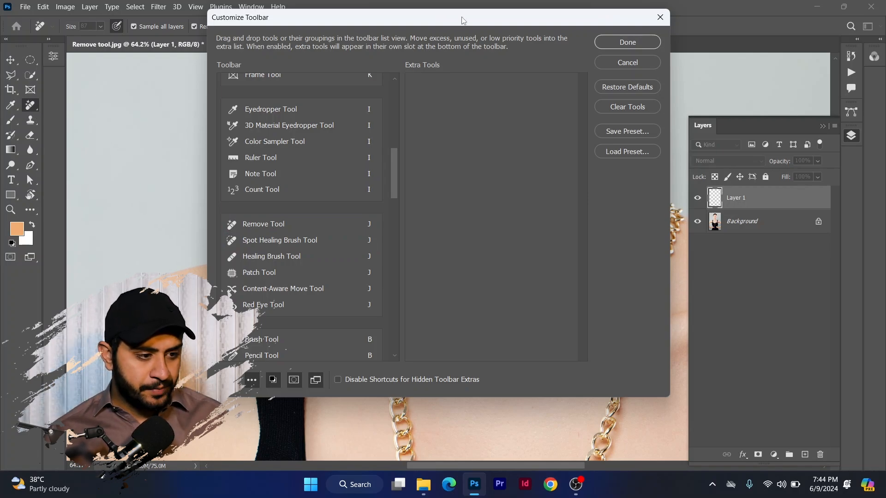
{"action": "left_click", "coordinate": [615, 43]}
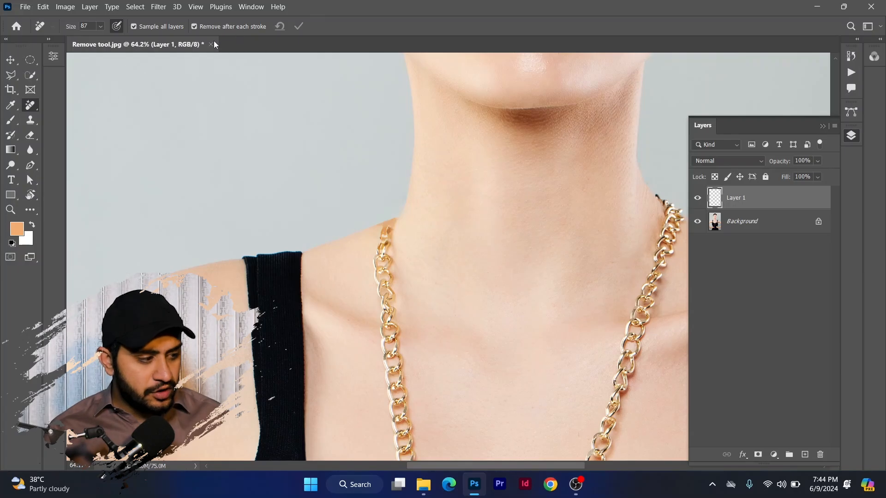
- Try the Remove tool's brush at sizes 50 and 500 on the 2.jpg photo, and settle on 300
{"action": "left_click", "coordinate": [11, 120]}
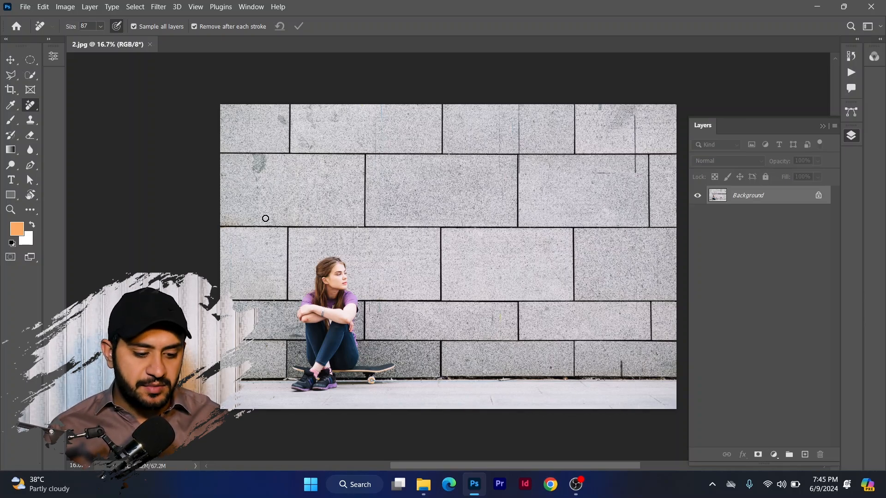
{"action": "key", "text": "bracketleft"}
{"action": "key", "text": "bracketleft"}
{"action": "key", "text": "bracketleft"}
{"action": "key", "text": "bracketleft"}
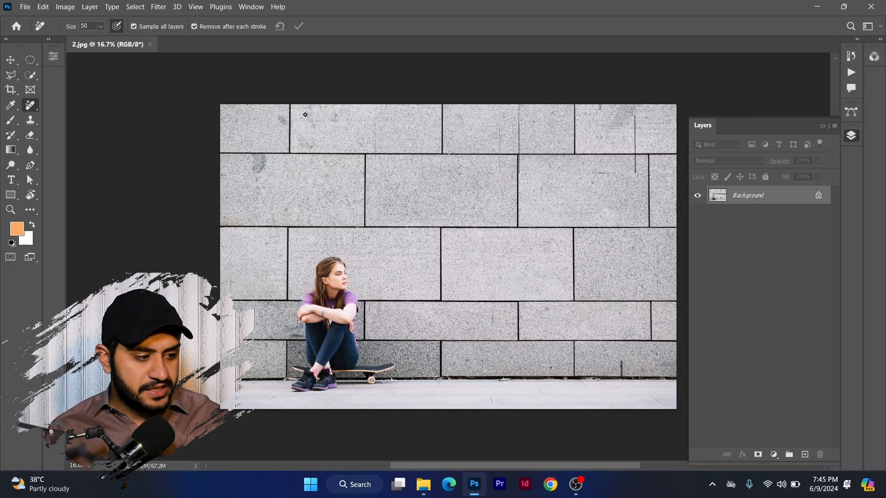
{"action": "key", "text": "bracketright"}
{"action": "key", "text": "bracketright"}
{"action": "key", "text": "bracketright"}
{"action": "key", "text": "bracketright"}
{"action": "key", "text": "bracketright"}
{"action": "key", "text": "bracketright"}
{"action": "key", "text": "bracketright"}
{"action": "key", "text": "bracketright"}
{"action": "key", "text": "bracketright"}
{"action": "key", "text": "bracketright"}
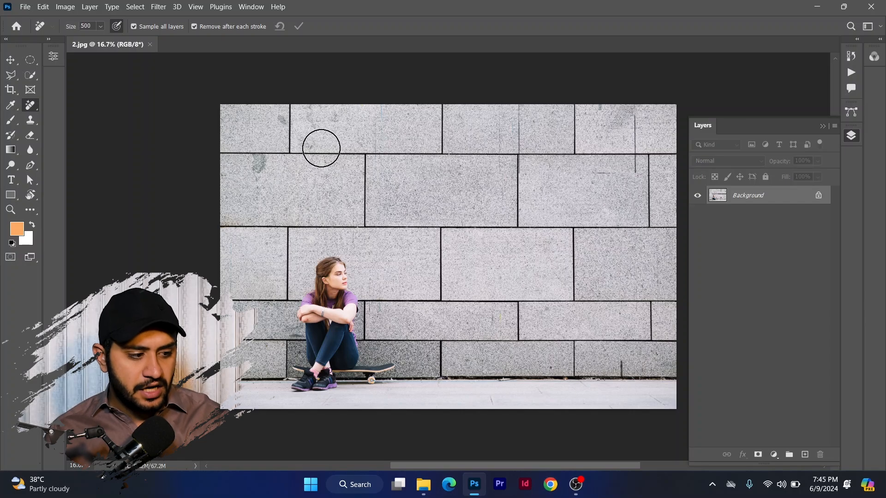
{"action": "key", "text": "bracketleft"}
{"action": "key", "text": "bracketleft"}
{"action": "key", "text": "bracketleft"}
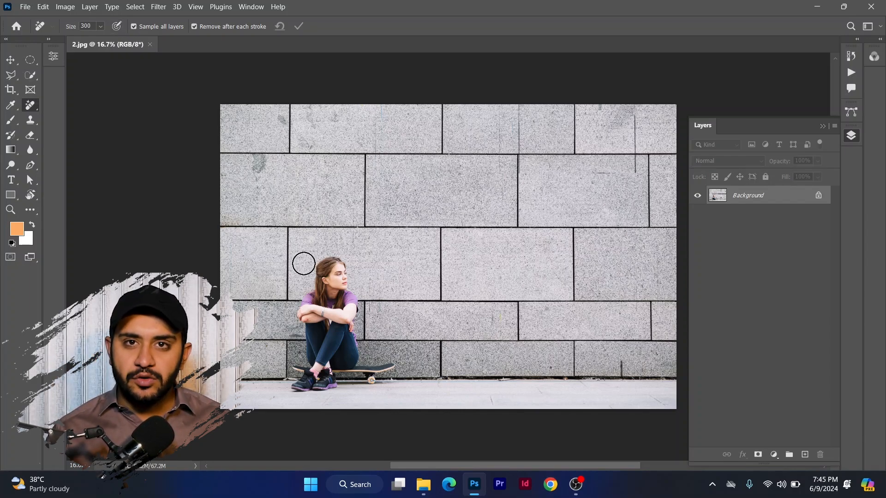
{"action": "left_click", "coordinate": [408, 192]}
{"action": "left_click_drag", "start_coordinate": [408, 192], "coordinate": [449, 200]}
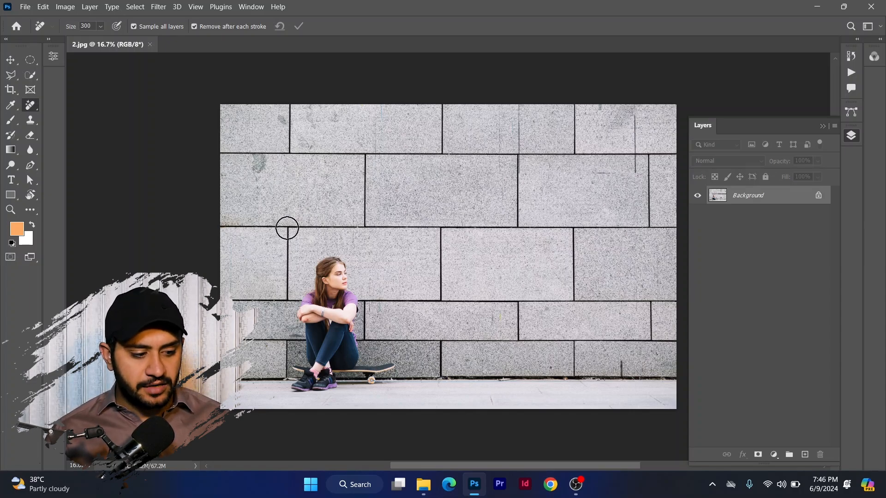
- Add an empty layer above the Background and try the Remove tool on it with sampling of all layers turned off
{"action": "left_click", "coordinate": [805, 455]}
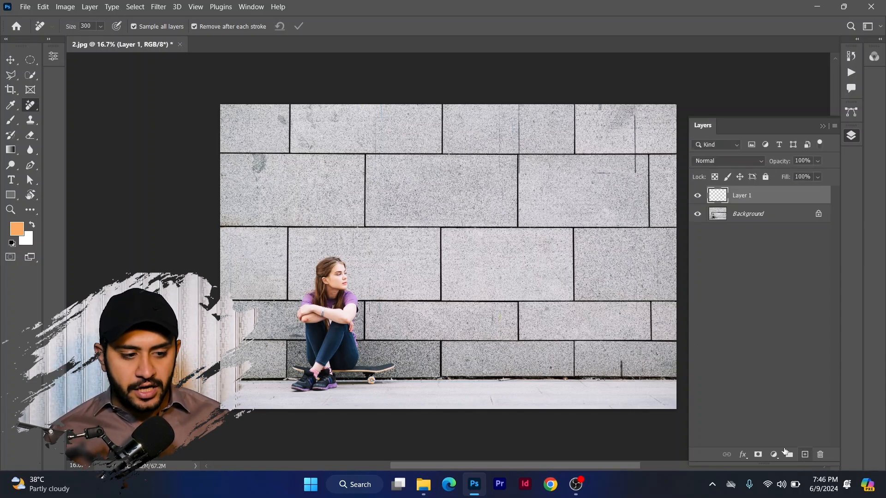
{"action": "left_click", "coordinate": [134, 27]}
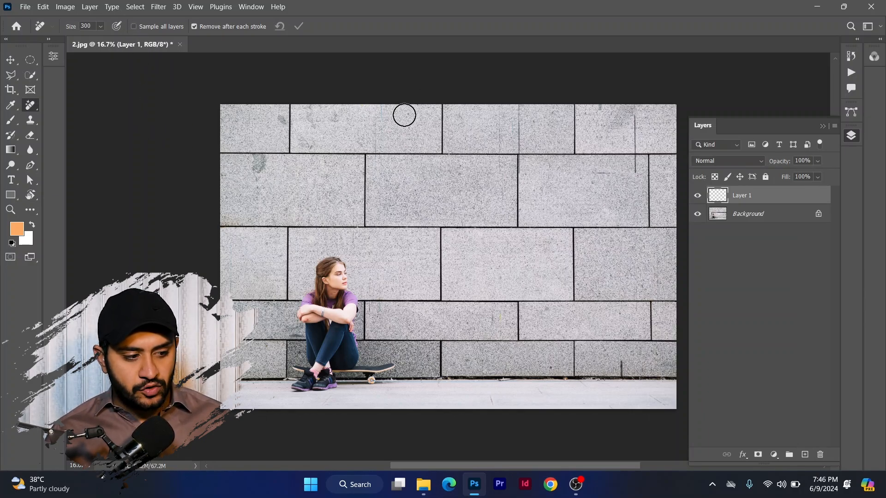
{"action": "left_click", "coordinate": [383, 126]}
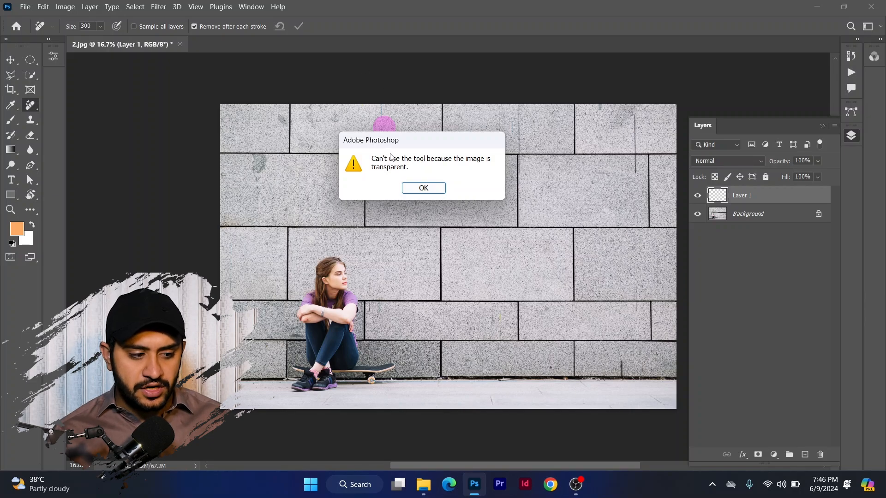
{"action": "left_click", "coordinate": [422, 189]}
- Turn on sampling of all layers for the Remove tool and reduce its brush size to 137
{"action": "left_click", "coordinate": [134, 26]}
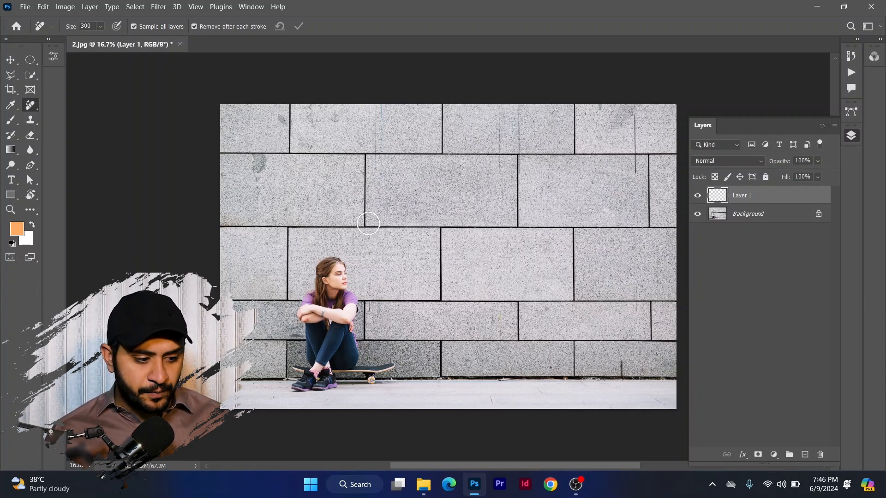
{"action": "mouse_move", "coordinate": [374, 220]}
{"action": "left_mouse_down"}
{"action": "mouse_move", "coordinate": [386, 238]}
{"action": "mouse_move", "coordinate": [364, 238]}
{"action": "left_mouse_up"}
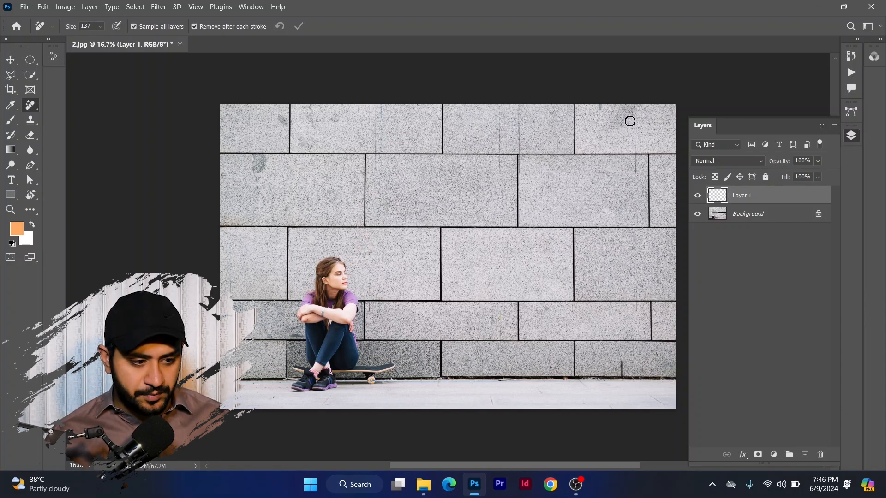
- Remove the upper part of the thin vertical crack in the wall's upper-right blocks, and turn off removal after each stroke
{"action": "left_click_drag", "start_coordinate": [633, 117], "coordinate": [635, 155]}
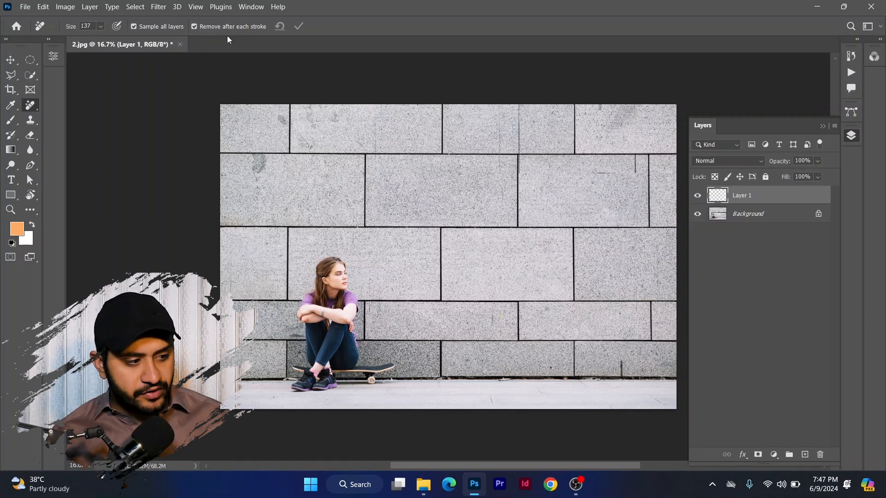
{"action": "left_click", "coordinate": [430, 185]}
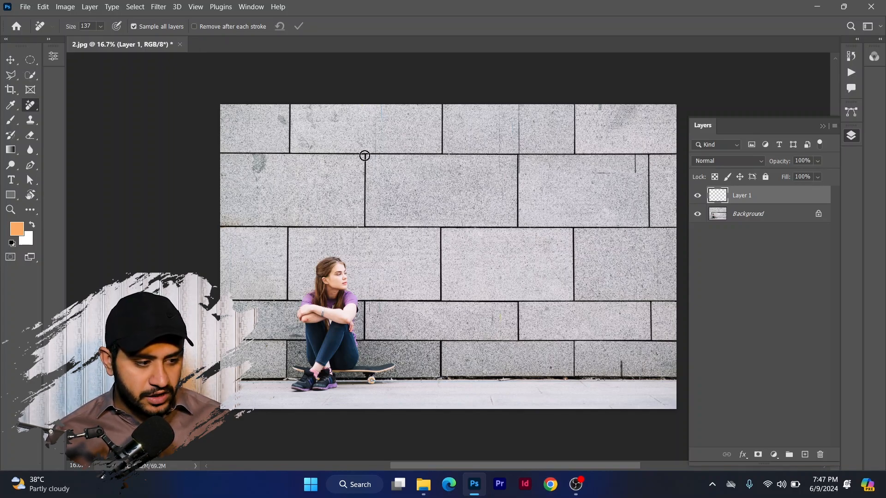
- Mark the full vertical joint in the wall's second row above the woman with a straight stroke and apply the removal
{"action": "left_click", "coordinate": [364, 158]}
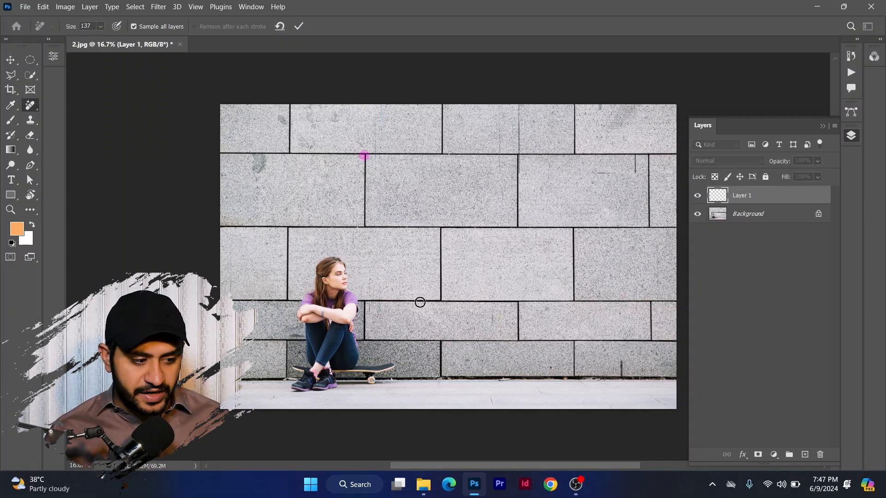
{"action": "left_click", "coordinate": [363, 227], "text": "shift"}
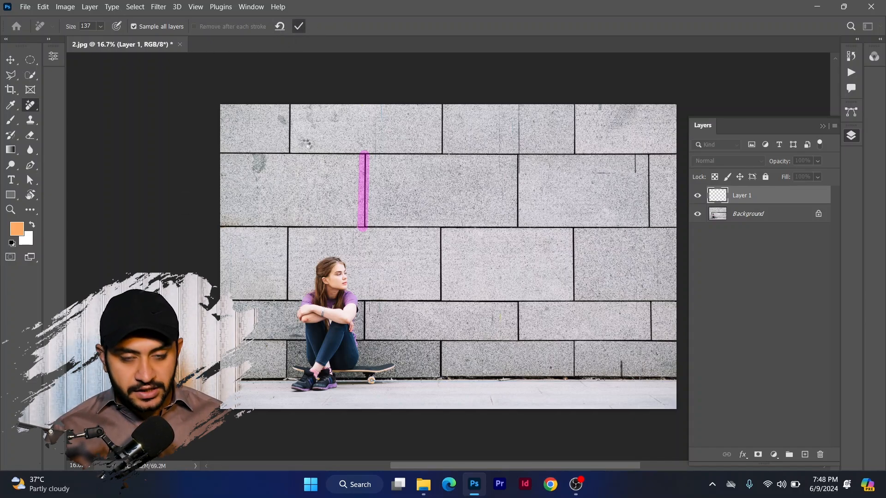
{"action": "left_click", "coordinate": [299, 26]}
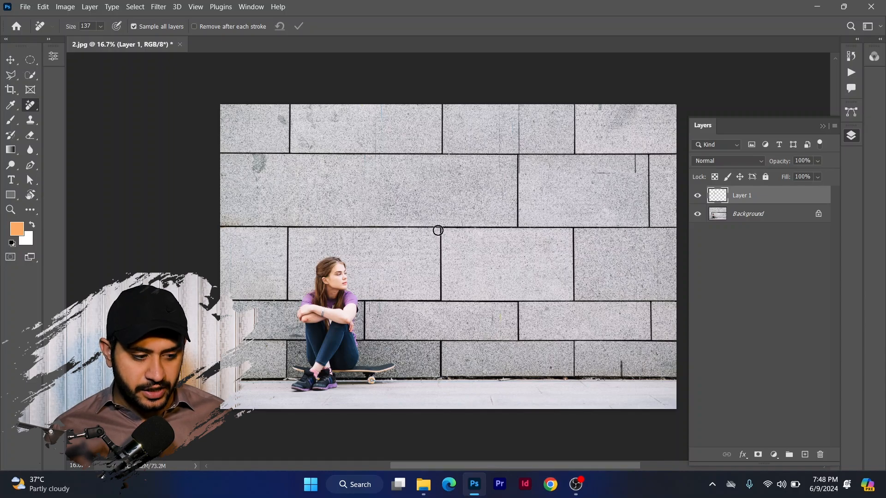
- Mark the horizontal joint above the third row's middle-right block and the second-row vertical joint meeting it with straight strokes, and remove both together
{"action": "left_click", "coordinate": [441, 227]}
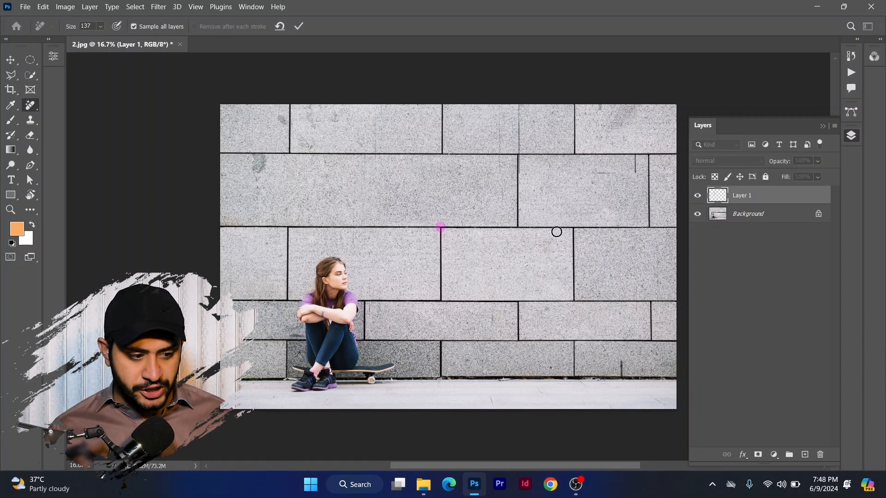
{"action": "left_click", "coordinate": [570, 229], "text": "shift"}
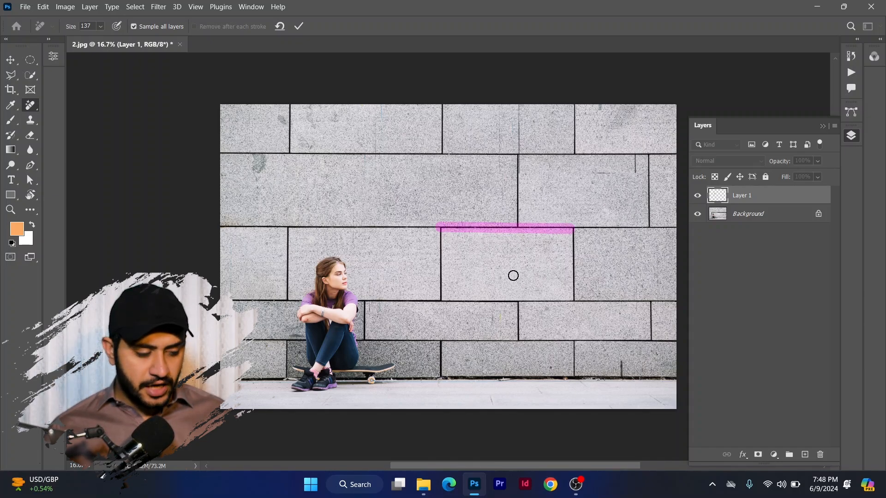
{"action": "left_click", "coordinate": [517, 154]}
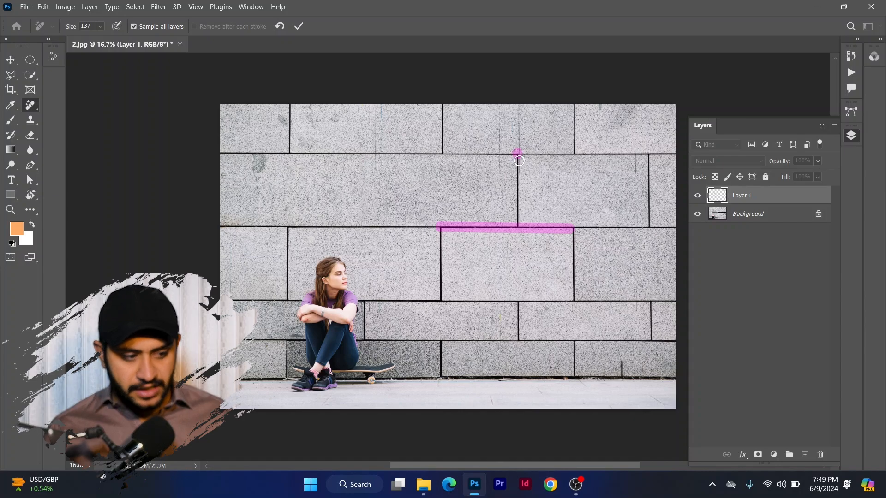
{"action": "left_click", "coordinate": [518, 226], "text": "shift"}
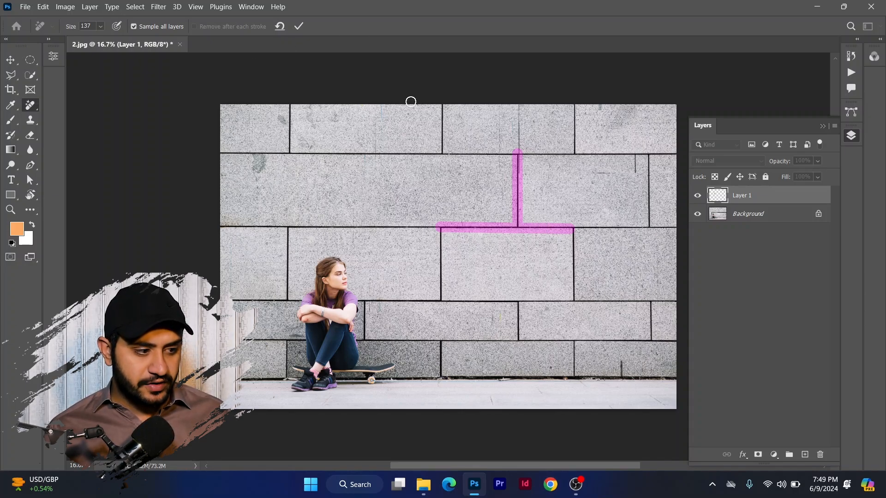
{"action": "left_click", "coordinate": [300, 26]}
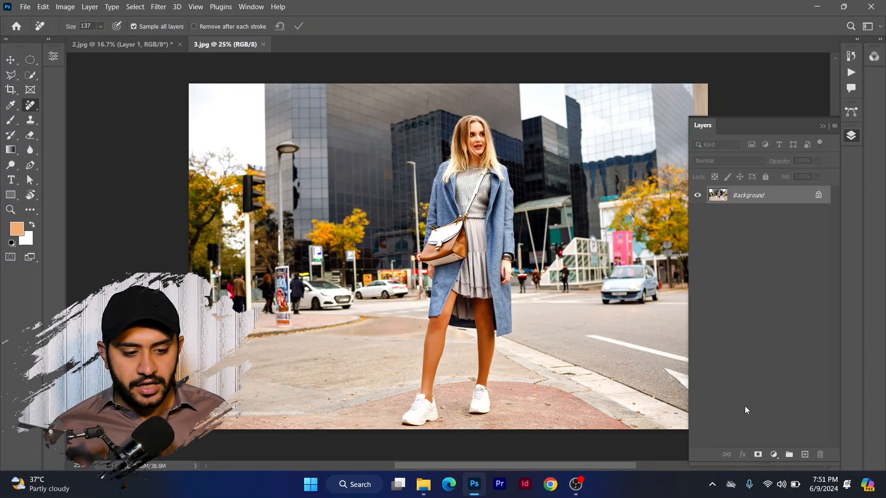
- Add an empty layer to 3.jpg and use the Remove tool on it to erase the light-blue car on the road
{"action": "left_click", "coordinate": [805, 456]}
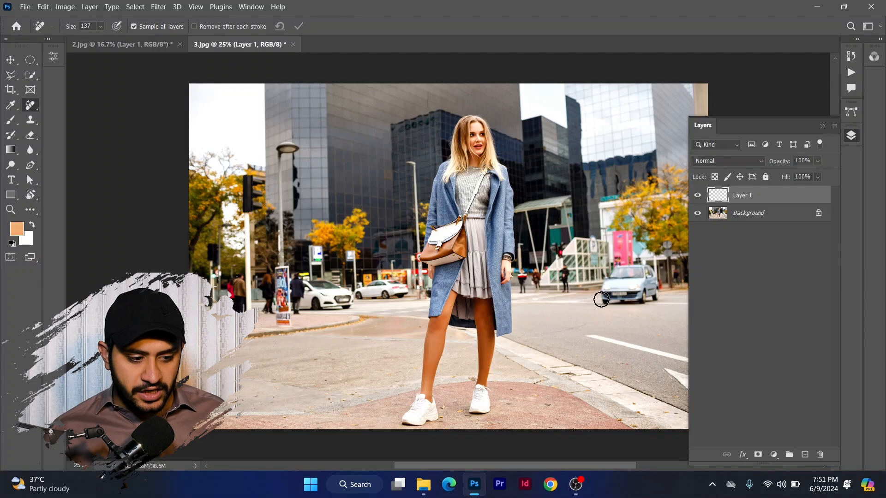
{"action": "mouse_move", "coordinate": [600, 301]}
{"action": "left_mouse_down"}
{"action": "mouse_move", "coordinate": [651, 295]}
{"action": "mouse_move", "coordinate": [646, 271]}
{"action": "mouse_move", "coordinate": [614, 276]}
{"action": "mouse_move", "coordinate": [618, 270]}
{"action": "mouse_move", "coordinate": [616, 295]}
{"action": "mouse_move", "coordinate": [640, 284]}
{"action": "mouse_move", "coordinate": [602, 293]}
{"action": "mouse_move", "coordinate": [649, 298]}
{"action": "mouse_move", "coordinate": [595, 307]}
{"action": "left_mouse_up"}
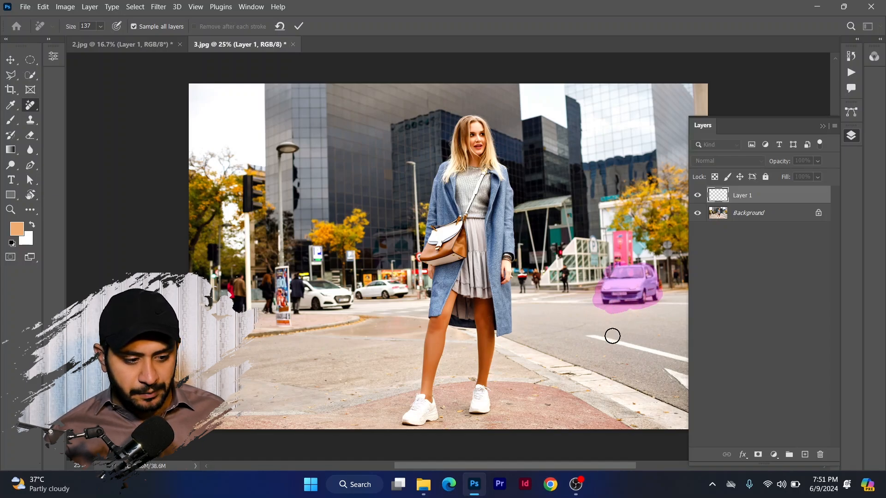
{"action": "left_click", "coordinate": [299, 27]}
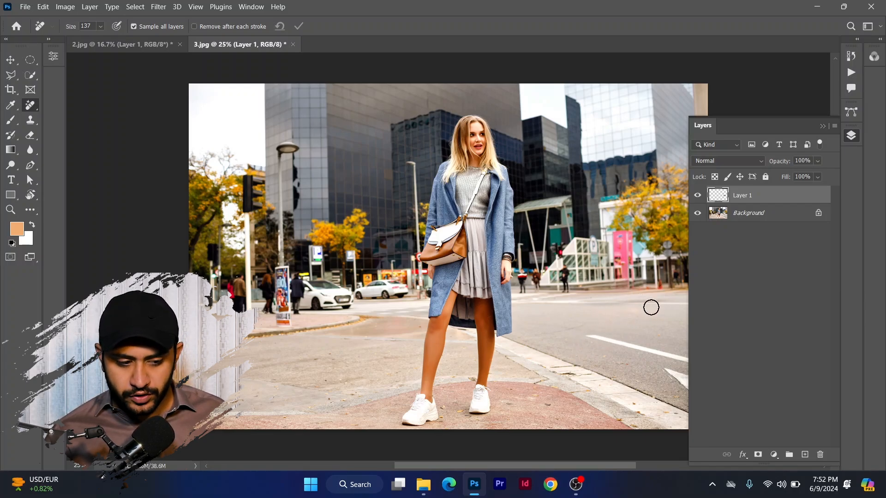
- Compare the street photo with and without the retouching on Layer 1
{"action": "left_click", "coordinate": [698, 196]}
{"action": "left_click", "coordinate": [698, 197]}
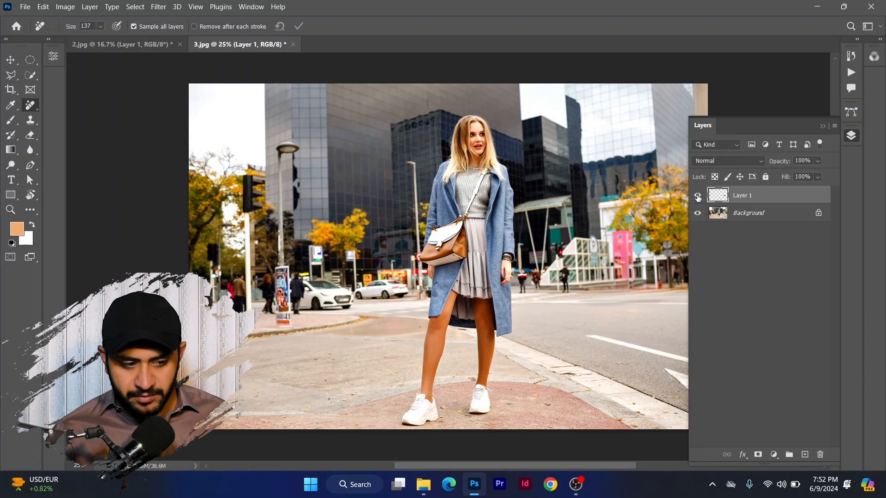
{"action": "left_click", "coordinate": [698, 197]}
{"action": "left_click", "coordinate": [697, 198]}
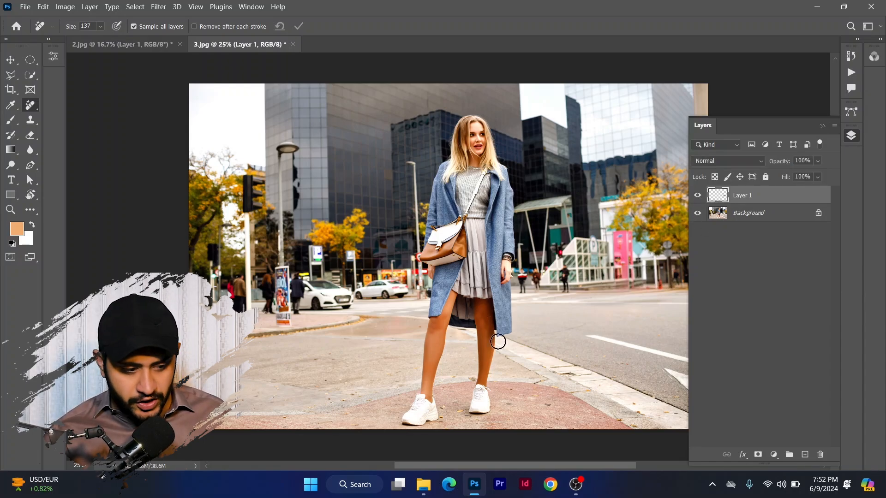
- Remove the dark specks and fallen leaves from the foreground pavement, using brush size 20 with removal after each stroke for the smallest ones
{"action": "key", "text": "z"}
{"action": "mouse_move", "coordinate": [347, 335]}
{"action": "left_mouse_down"}
{"action": "mouse_move", "coordinate": [428, 296]}
{"action": "mouse_move", "coordinate": [394, 304]}
{"action": "mouse_move", "coordinate": [488, 198]}
{"action": "mouse_move", "coordinate": [526, 216]}
{"action": "mouse_move", "coordinate": [242, 272]}
{"action": "mouse_move", "coordinate": [76, 273]}
{"action": "mouse_move", "coordinate": [176, 257]}
{"action": "left_mouse_up"}
{"action": "key", "text": "j"}
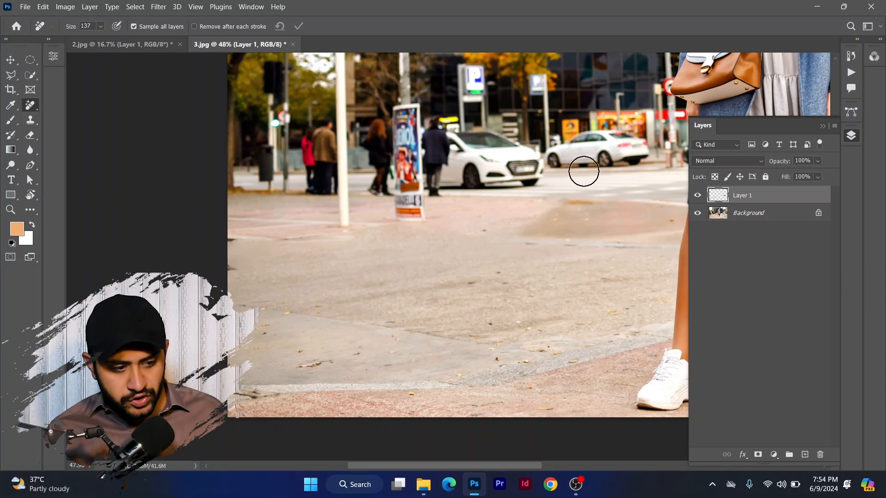
{"action": "key", "text": "z"}
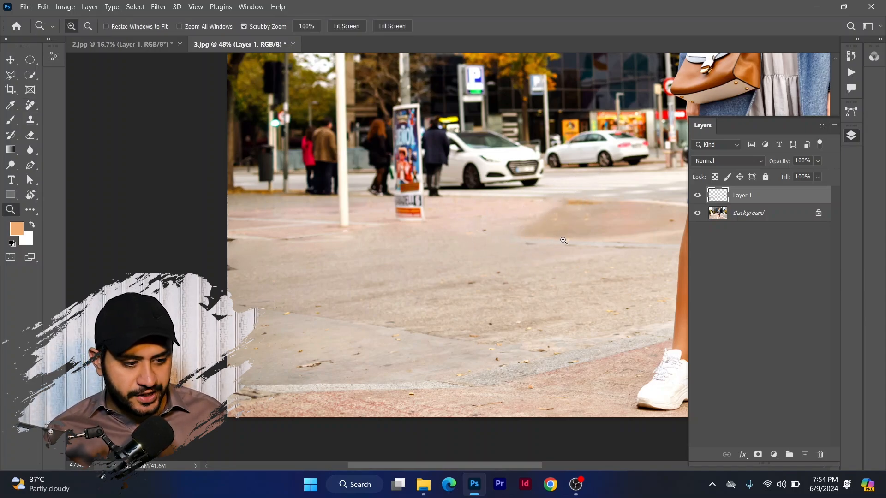
{"action": "left_click_drag", "start_coordinate": [525, 252], "coordinate": [489, 254]}
{"action": "left_click_drag", "start_coordinate": [581, 268], "coordinate": [437, 281]}
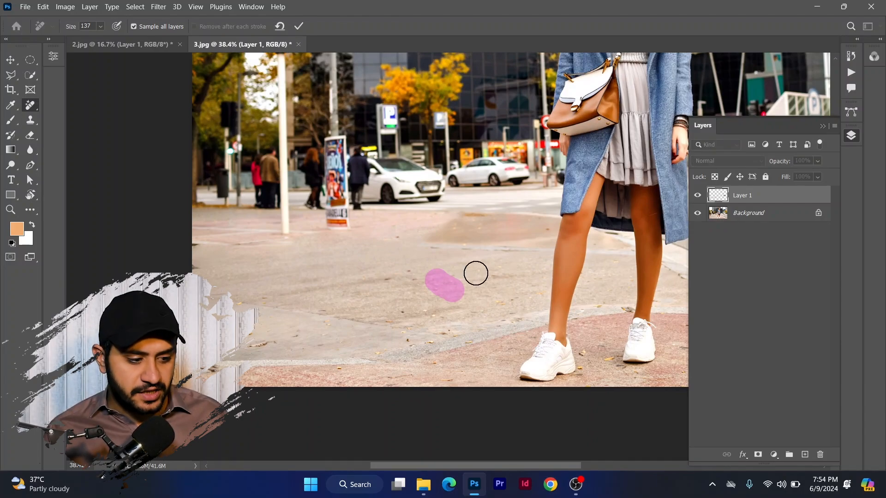
{"action": "key", "text": "Return"}
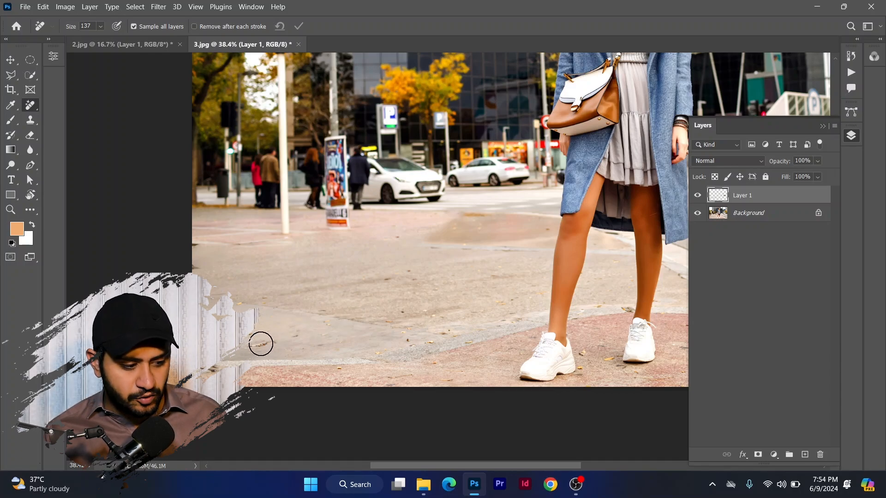
{"action": "left_click_drag", "start_coordinate": [260, 345], "coordinate": [272, 340]}
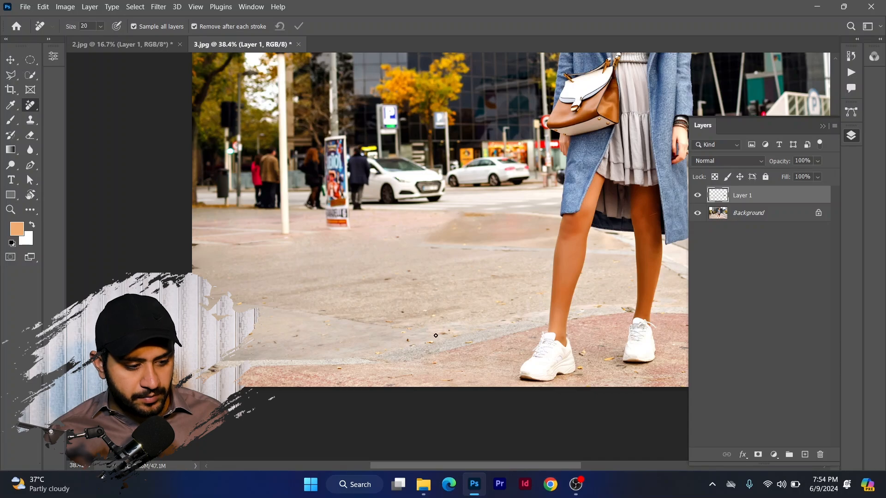
{"action": "left_click_drag", "start_coordinate": [435, 338], "coordinate": [431, 343]}
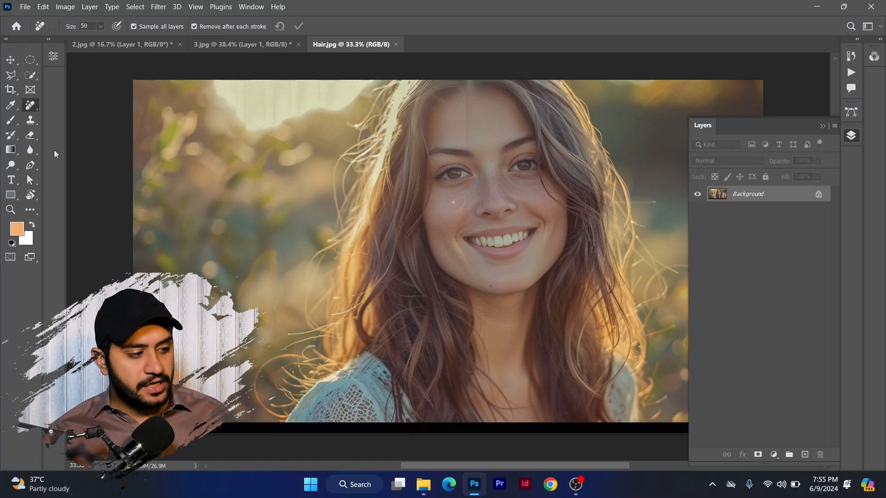
- Switch to the Spot Healing Brush on Hair.jpg and add an empty layer above the Background
{"action": "right_click", "coordinate": [38, 110]}
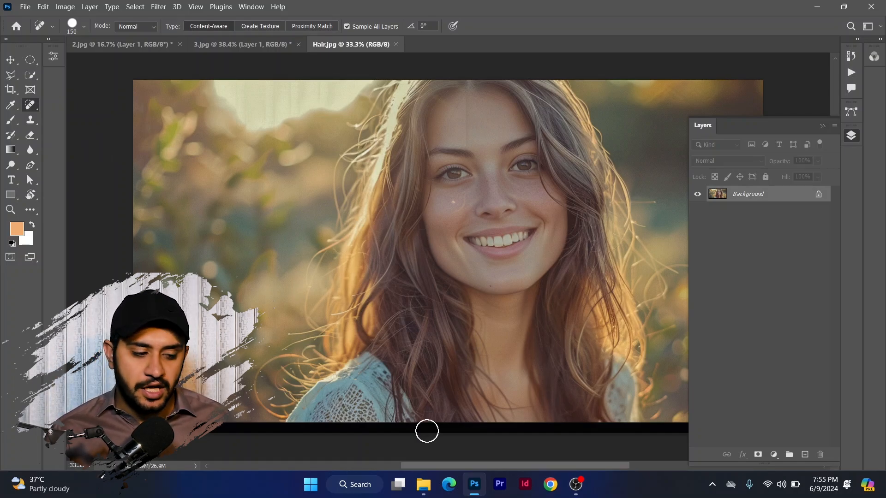
{"action": "left_click", "coordinate": [804, 455]}
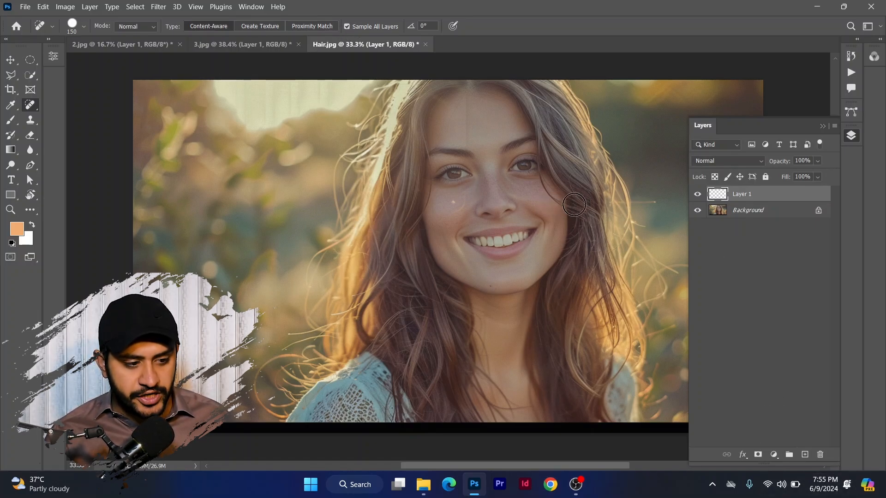
- Try the Spot Healing Brush at size 66 on the stray hair strands above the woman's shoulder, and undo the stroke
{"action": "key", "text": "z"}
{"action": "mouse_move", "coordinate": [375, 268]}
{"action": "left_mouse_down"}
{"action": "mouse_move", "coordinate": [396, 272]}
{"action": "mouse_move", "coordinate": [466, 145]}
{"action": "left_mouse_up"}
{"action": "key", "text": "j"}
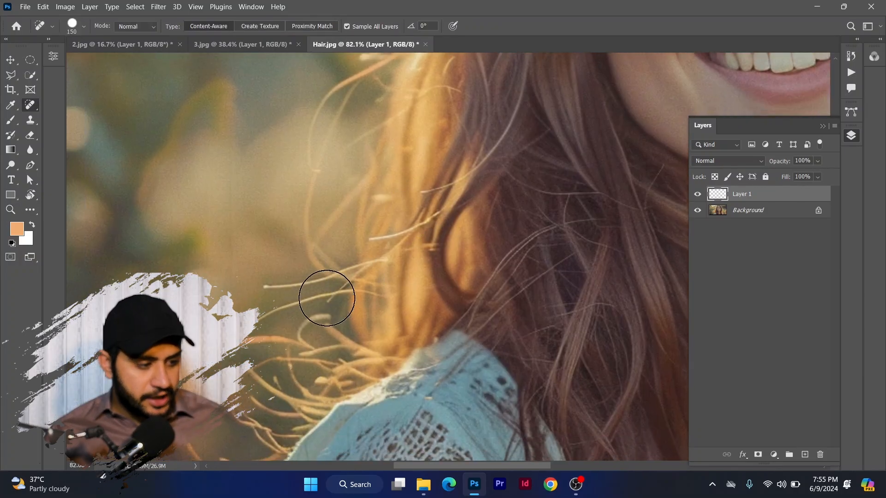
{"action": "right_click", "coordinate": [313, 280], "text": "alt"}
{"action": "mouse_move", "coordinate": [299, 289]}
{"action": "left_mouse_down"}
{"action": "mouse_move", "coordinate": [263, 298]}
{"action": "mouse_move", "coordinate": [275, 283]}
{"action": "mouse_move", "coordinate": [437, 241]}
{"action": "left_mouse_up"}
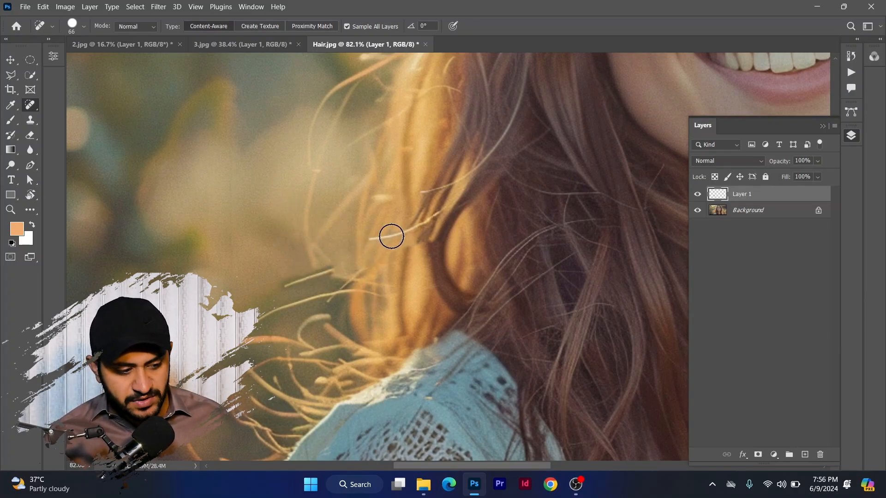
{"action": "key", "text": "ctrl+z"}
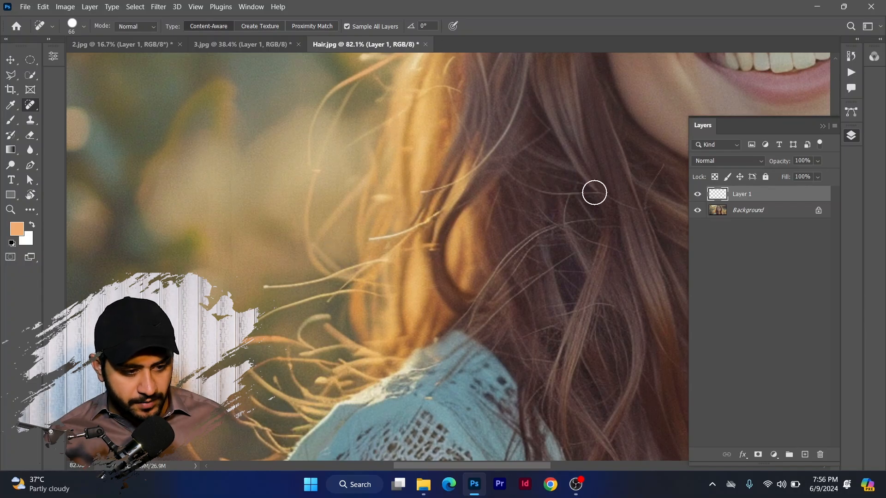
- Switch to the Remove tool at size 50 and remove the long stray hair strands sticking out above the woman's shoulder
{"action": "right_click", "coordinate": [30, 104]}
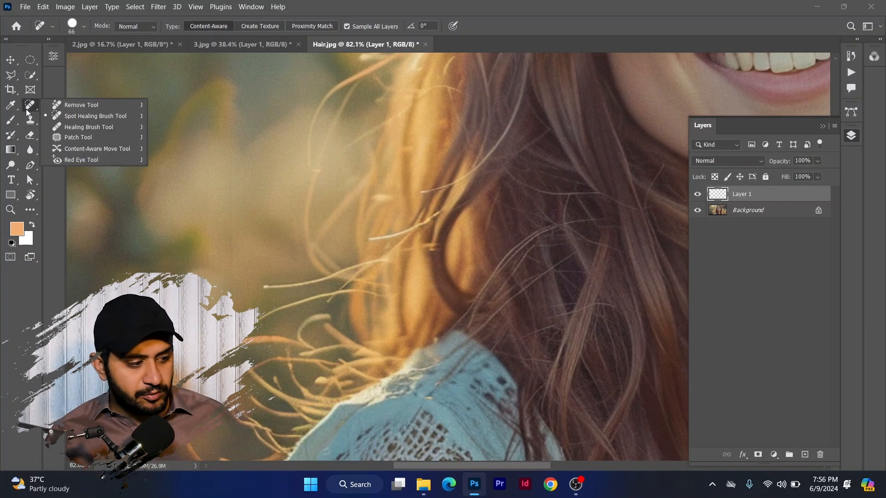
{"action": "left_click", "coordinate": [61, 106]}
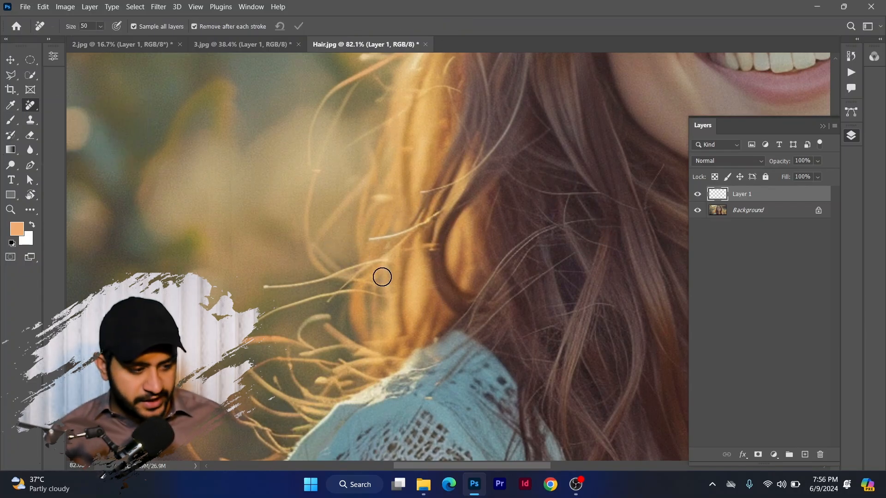
{"action": "mouse_move", "coordinate": [261, 291]}
{"action": "left_mouse_down"}
{"action": "mouse_move", "coordinate": [341, 266]}
{"action": "mouse_move", "coordinate": [406, 261]}
{"action": "left_mouse_up"}
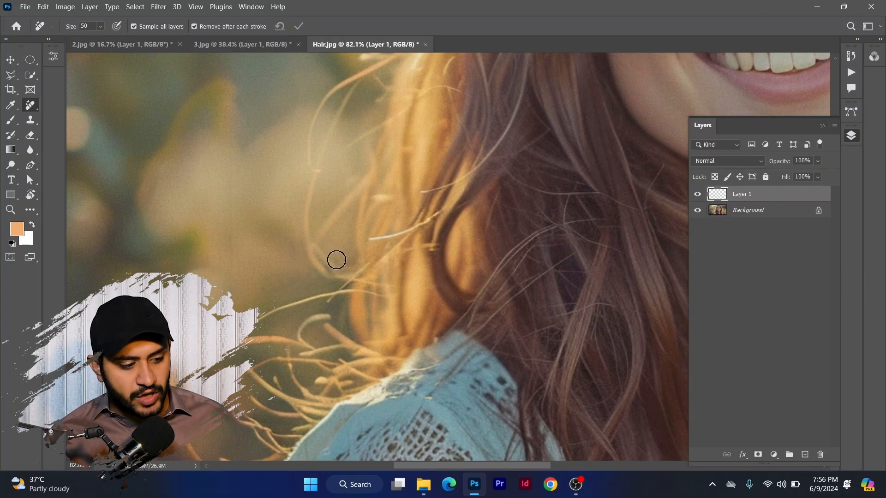
{"action": "left_click_drag", "start_coordinate": [323, 273], "coordinate": [341, 278]}
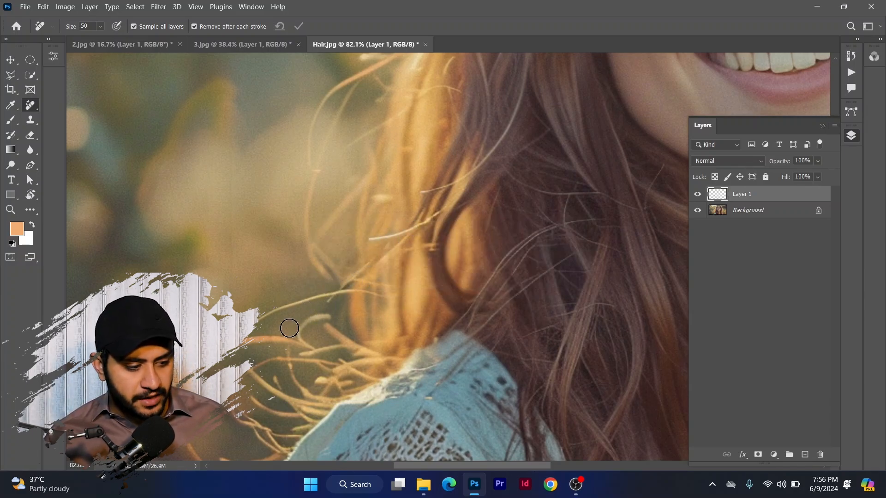
{"action": "mouse_move", "coordinate": [260, 317]}
{"action": "left_mouse_down"}
{"action": "mouse_move", "coordinate": [343, 286]}
{"action": "mouse_move", "coordinate": [402, 281]}
{"action": "left_mouse_up"}
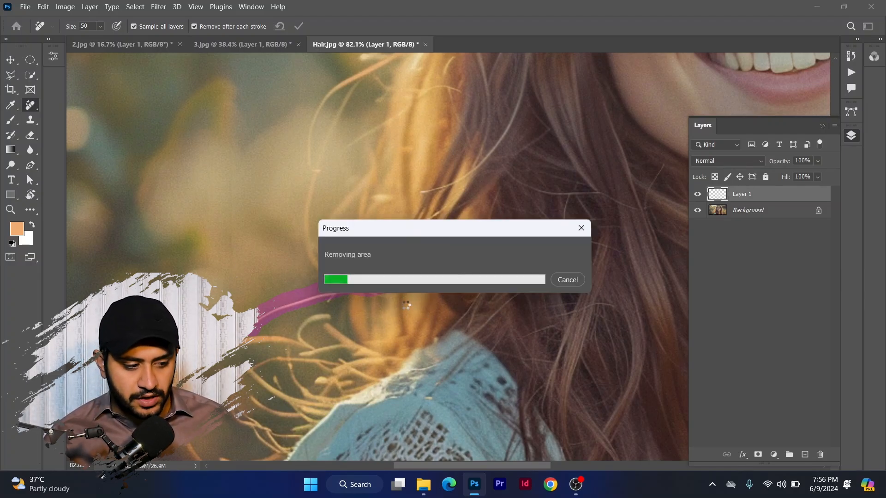
- Remove the thin diagonal hair strand crossing the woman's forehead with the Remove tool
{"action": "mouse_move", "coordinate": [471, 246]}
{"action": "left_mouse_down"}
{"action": "mouse_move", "coordinate": [334, 318]}
{"action": "mouse_move", "coordinate": [256, 390]}
{"action": "left_mouse_up"}
{"action": "mouse_move", "coordinate": [570, 170]}
{"action": "left_mouse_down"}
{"action": "mouse_move", "coordinate": [438, 331]}
{"action": "mouse_move", "coordinate": [442, 344]}
{"action": "left_mouse_up"}
{"action": "left_click_drag", "start_coordinate": [465, 244], "coordinate": [421, 326]}
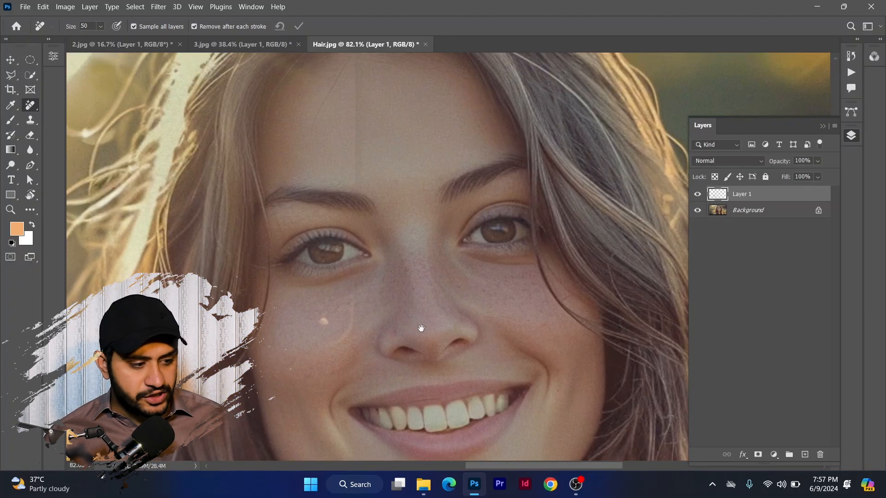
{"action": "mouse_move", "coordinate": [425, 217]}
{"action": "left_mouse_down"}
{"action": "mouse_move", "coordinate": [425, 263]}
{"action": "mouse_move", "coordinate": [402, 289]}
{"action": "left_mouse_up"}
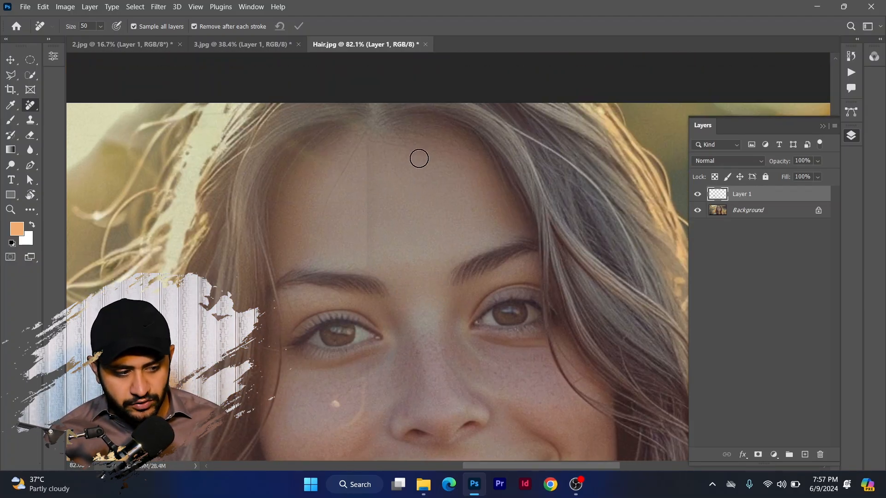
{"action": "left_click_drag", "start_coordinate": [365, 146], "coordinate": [320, 230]}
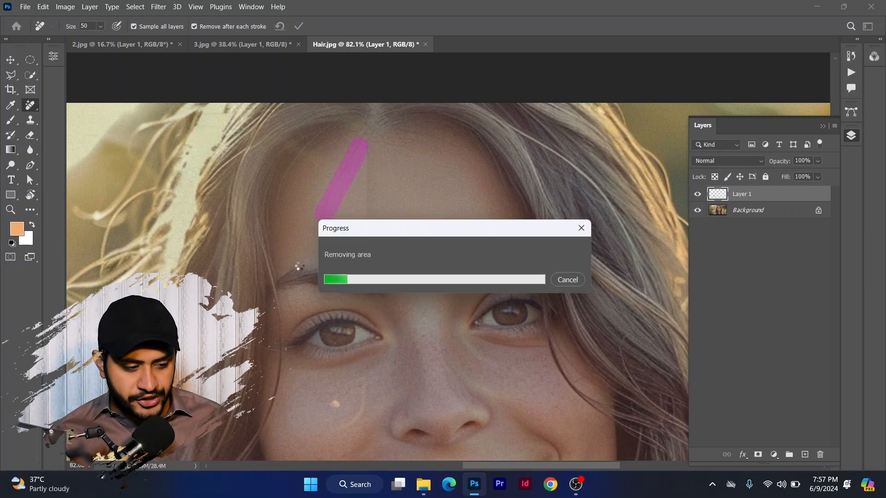
{"action": "scroll", "coordinate": [654, 271], "scroll_direction": "down", "scroll_amount": 5}
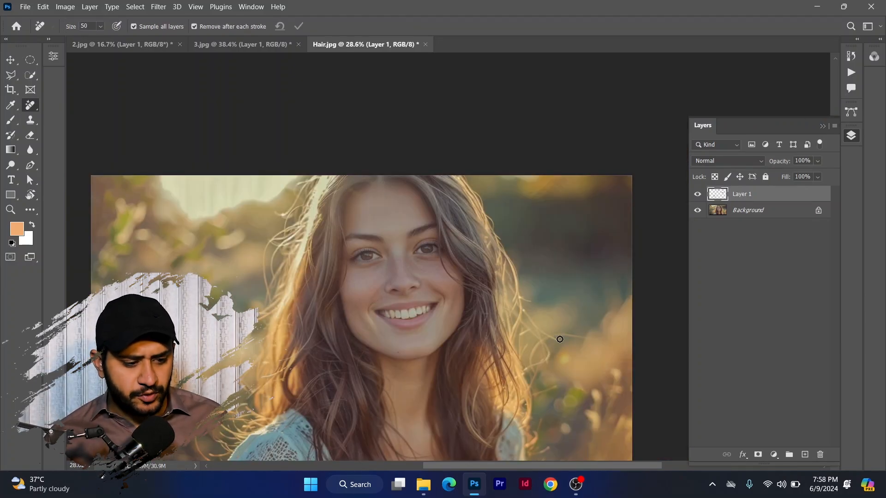
- Hide and show Layer 1 to compare the hair cleanup with the original portrait
{"action": "left_click", "coordinate": [698, 195]}
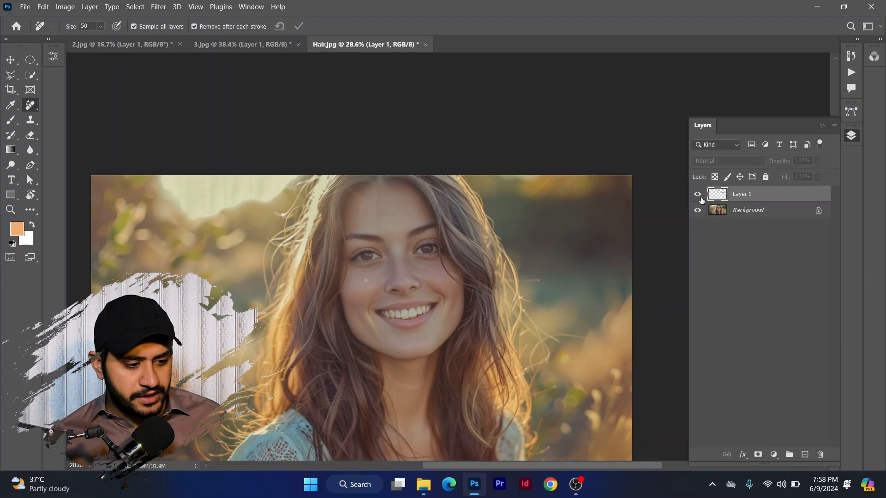
{"action": "left_click", "coordinate": [699, 197]}
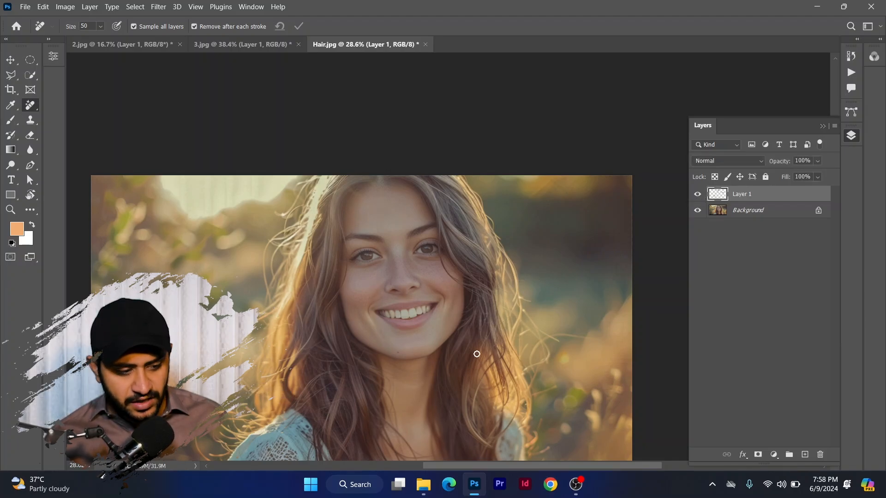
{"action": "scroll", "coordinate": [370, 309], "scroll_direction": "down", "scroll_amount": 2}
{"action": "scroll", "coordinate": [370, 310], "scroll_direction": "left", "scroll_amount": 1}
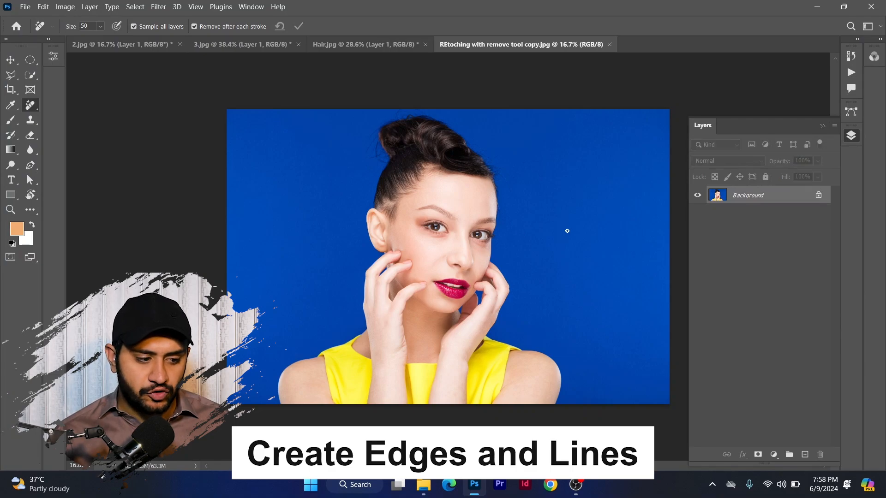
- Set the Remove tool to size 25 for close-up work on the lips in the retouching portrait
{"action": "key", "text": "z"}
{"action": "left_click_drag", "start_coordinate": [442, 275], "coordinate": [533, 268]}
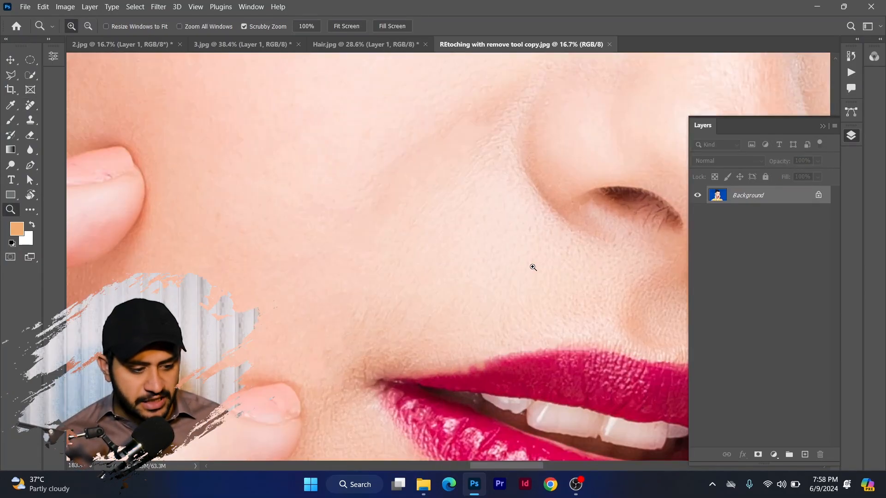
{"action": "key", "text": "j"}
{"action": "scroll", "coordinate": [530, 290], "scroll_direction": "down", "scroll_amount": 2}
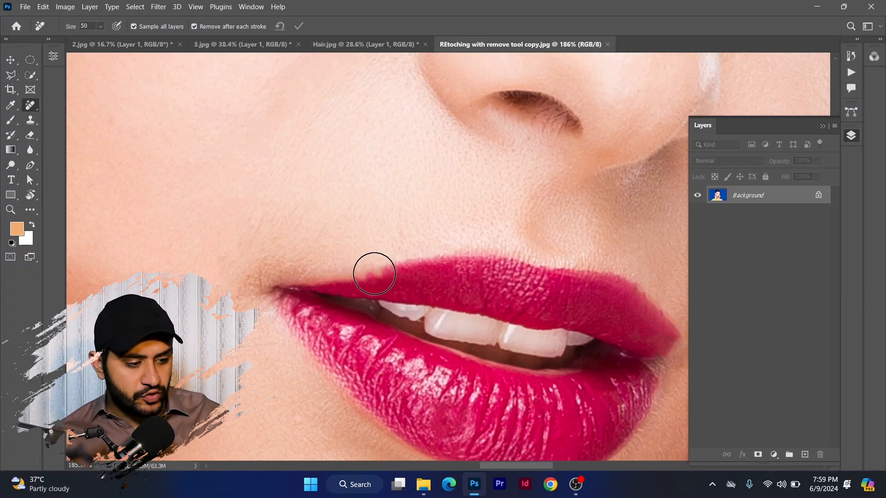
{"action": "key", "text": "bracketleft"}
{"action": "key", "text": "bracketleft"}
{"action": "key", "text": "bracketleft"}
{"action": "key", "text": "bracketleft"}
{"action": "key", "text": "bracketleft"}
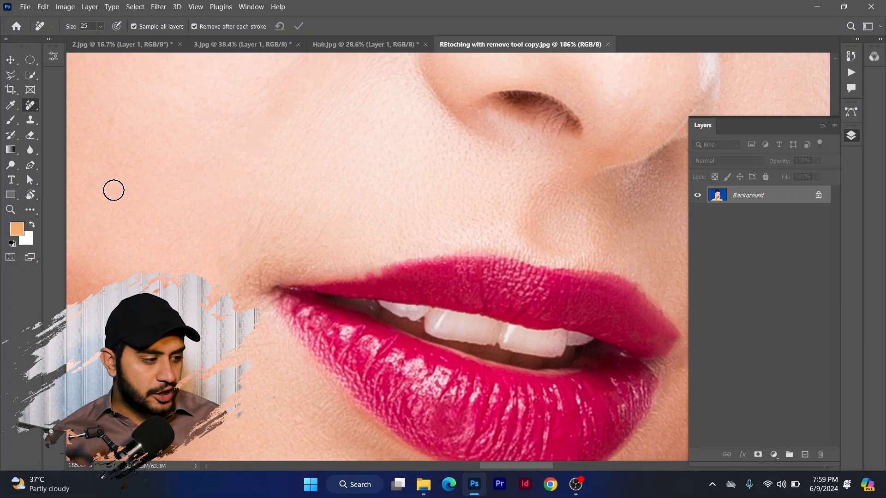
- Add an empty layer above the Background and paint over the upper lip's uneven edge near the mouth corner with the Remove tool
{"action": "left_click_drag", "start_coordinate": [381, 264], "coordinate": [381, 281]}
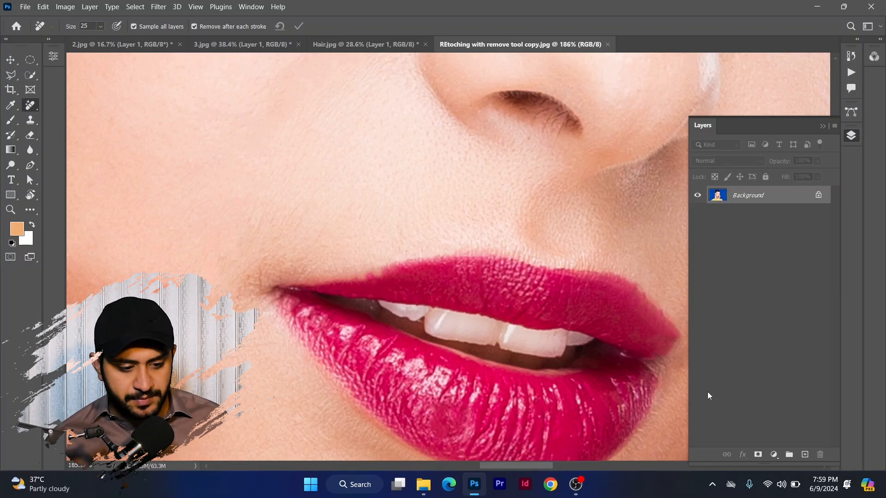
{"action": "left_click", "coordinate": [804, 454]}
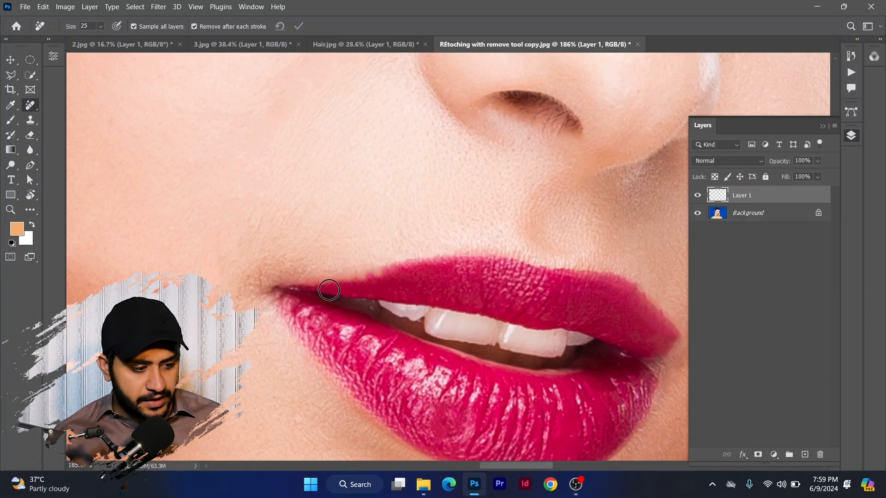
{"action": "mouse_move", "coordinate": [338, 293]}
{"action": "left_mouse_down"}
{"action": "mouse_move", "coordinate": [330, 284]}
{"action": "mouse_move", "coordinate": [350, 279]}
{"action": "mouse_move", "coordinate": [303, 290]}
{"action": "left_mouse_up"}
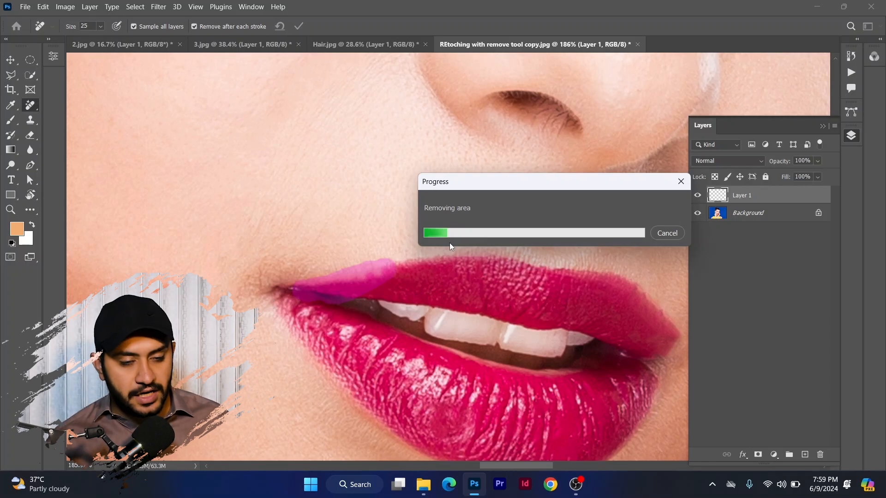
{"action": "left_click", "coordinate": [697, 196]}
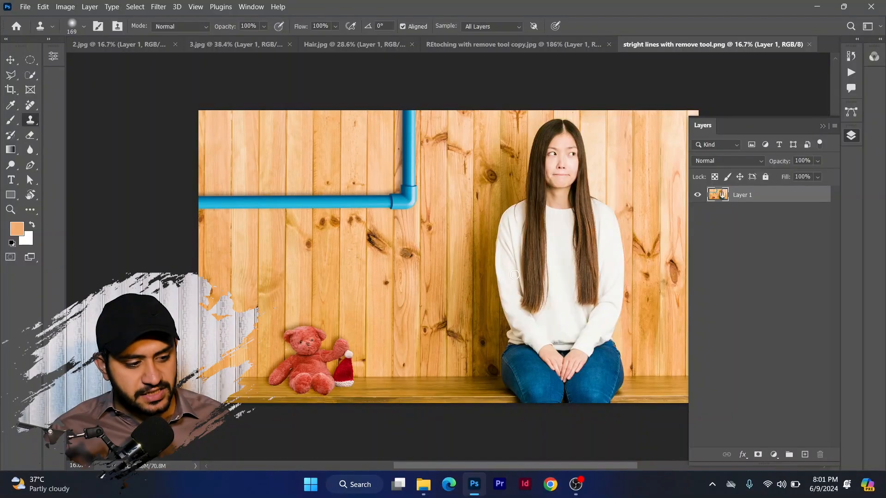
- Remove the blue pipe from the wooden wall with the Remove tool at size 300, and its leftover shadow on a new empty layer
{"action": "left_click", "coordinate": [31, 106]}
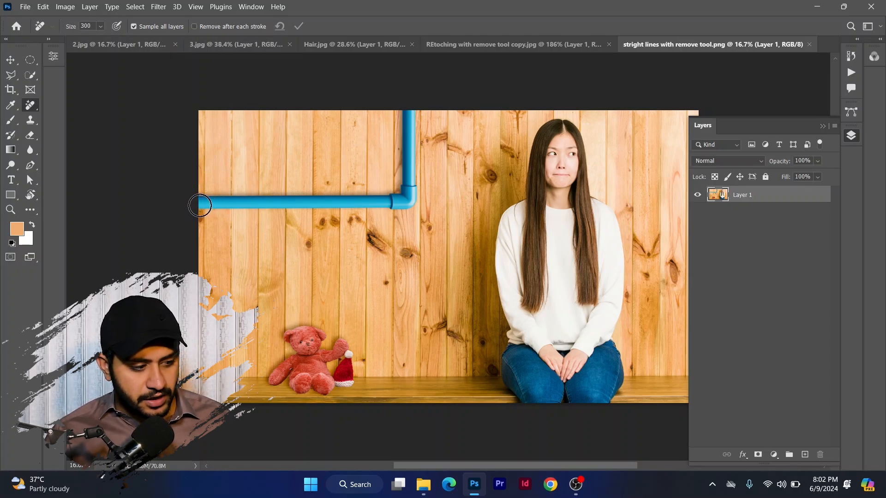
{"action": "mouse_move", "coordinate": [198, 203]}
{"action": "left_mouse_down"}
{"action": "mouse_move", "coordinate": [358, 183]}
{"action": "mouse_move", "coordinate": [418, 186]}
{"action": "mouse_move", "coordinate": [408, 114]}
{"action": "mouse_move", "coordinate": [398, 172]}
{"action": "mouse_move", "coordinate": [422, 162]}
{"action": "mouse_move", "coordinate": [403, 121]}
{"action": "mouse_move", "coordinate": [401, 212]}
{"action": "left_mouse_up"}
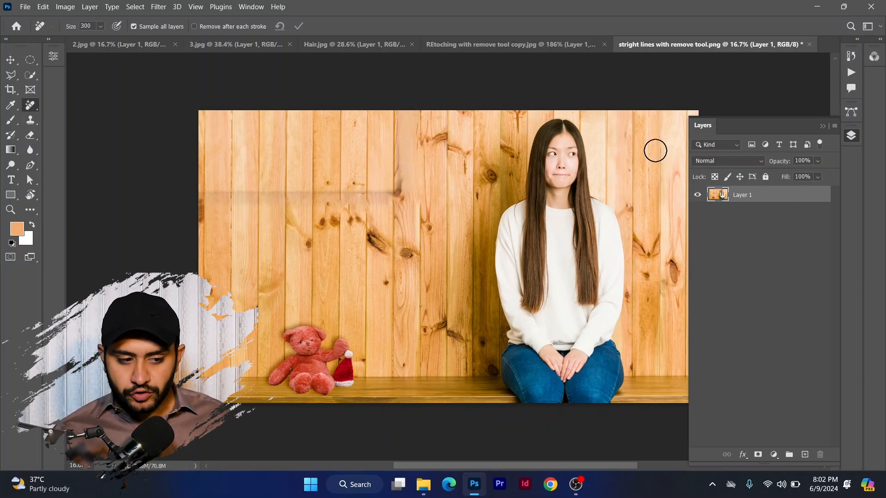
{"action": "left_click", "coordinate": [805, 455]}
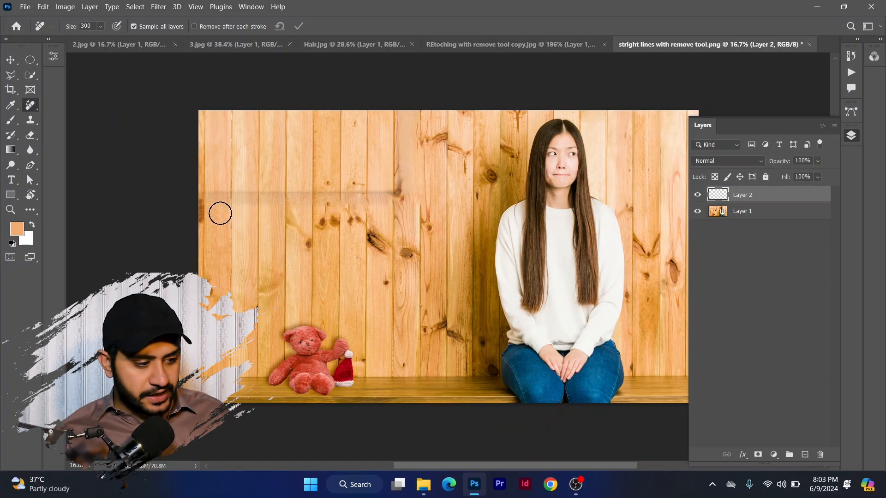
{"action": "mouse_move", "coordinate": [203, 199]}
{"action": "left_mouse_down"}
{"action": "mouse_move", "coordinate": [357, 179]}
{"action": "mouse_move", "coordinate": [401, 183]}
{"action": "mouse_move", "coordinate": [407, 194]}
{"action": "mouse_move", "coordinate": [390, 115]}
{"action": "left_mouse_up"}
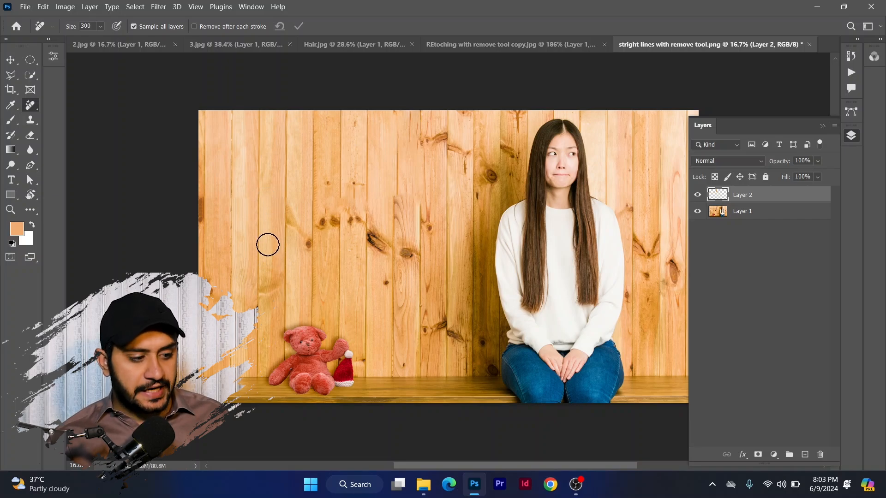
- Set the Remove tool to size 90 and remove the small dark spots on the wood where the pipe was
{"action": "key", "text": "bracketleft"}
{"action": "key", "text": "bracketleft"}
{"action": "key", "text": "bracketleft"}
{"action": "key", "text": "bracketleft"}
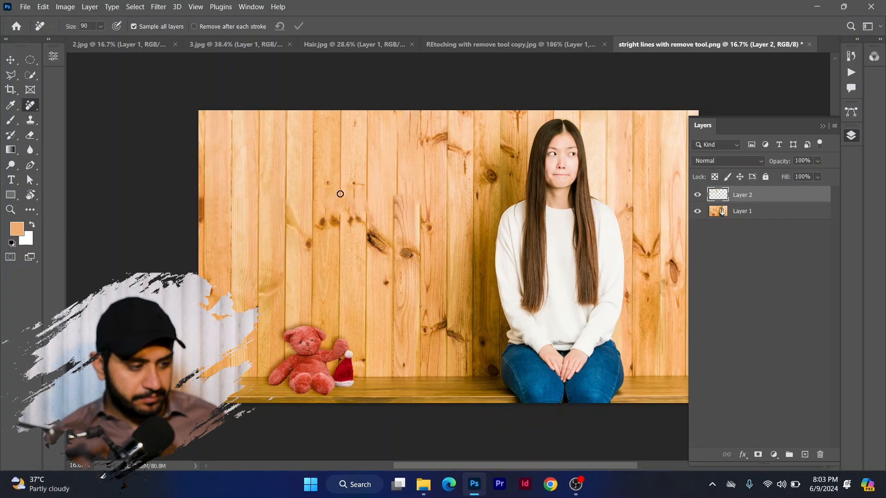
{"action": "left_click", "coordinate": [339, 198]}
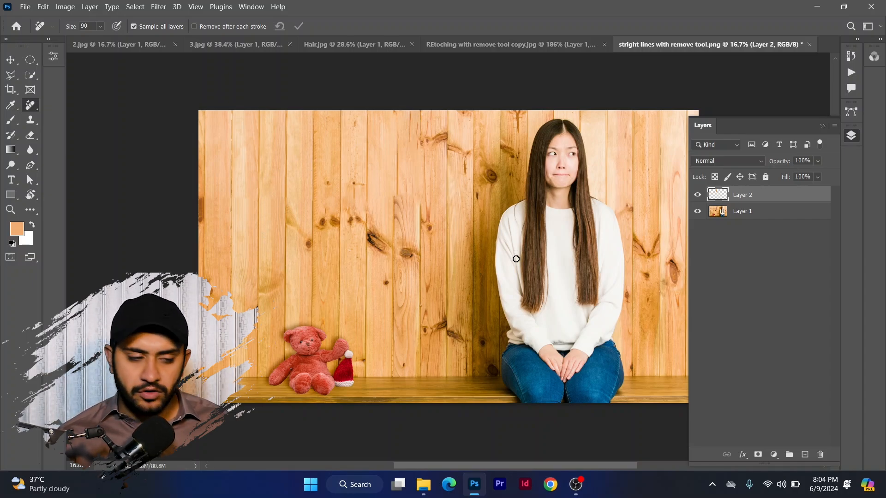
- In the retouching portrait, paint over the temple and cheek beside the eye with the Remove tool at size 150 and apply the removal
{"action": "mouse_move", "coordinate": [423, 484]}
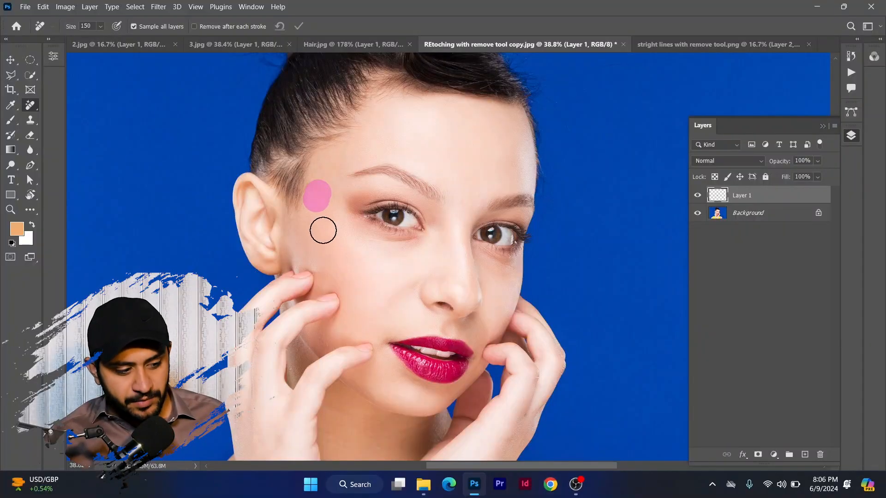
{"action": "mouse_move", "coordinate": [322, 229]}
{"action": "left_mouse_down"}
{"action": "mouse_move", "coordinate": [332, 269]}
{"action": "mouse_move", "coordinate": [307, 209]}
{"action": "mouse_move", "coordinate": [323, 248]}
{"action": "mouse_move", "coordinate": [313, 214]}
{"action": "mouse_move", "coordinate": [325, 214]}
{"action": "mouse_move", "coordinate": [341, 264]}
{"action": "left_mouse_up"}
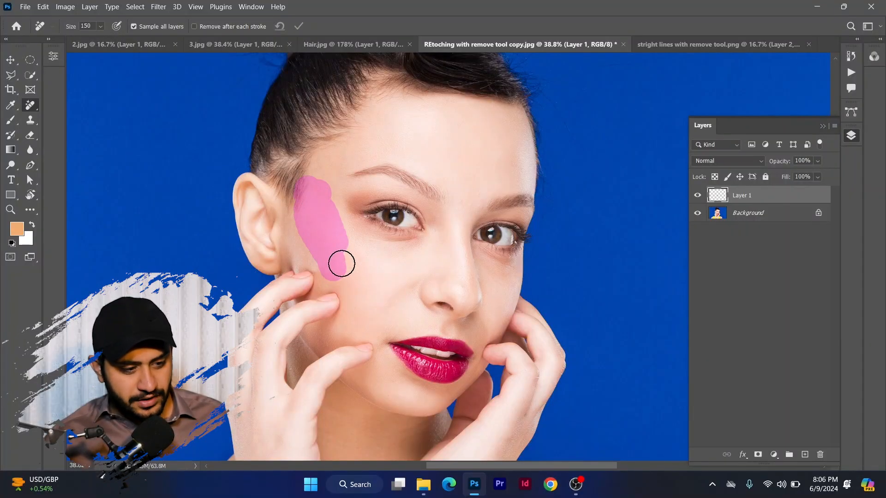
{"action": "left_click_drag", "start_coordinate": [314, 215], "coordinate": [313, 215]}
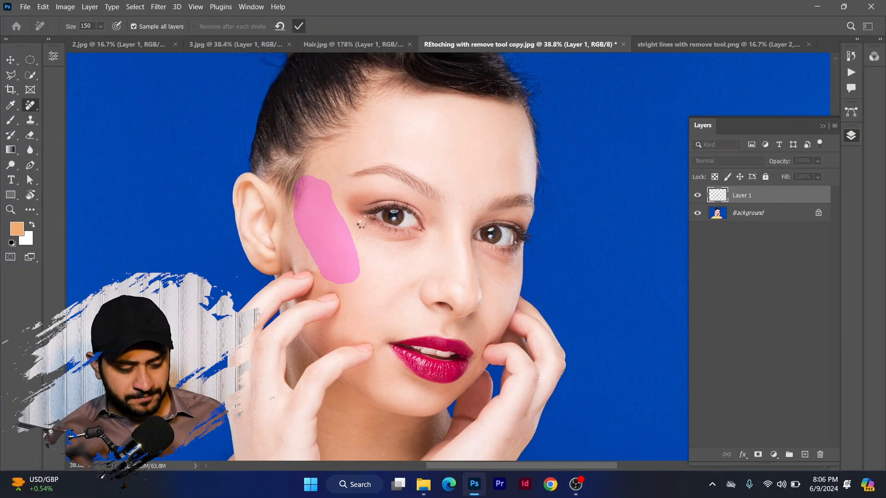
{"action": "key", "text": "Return"}
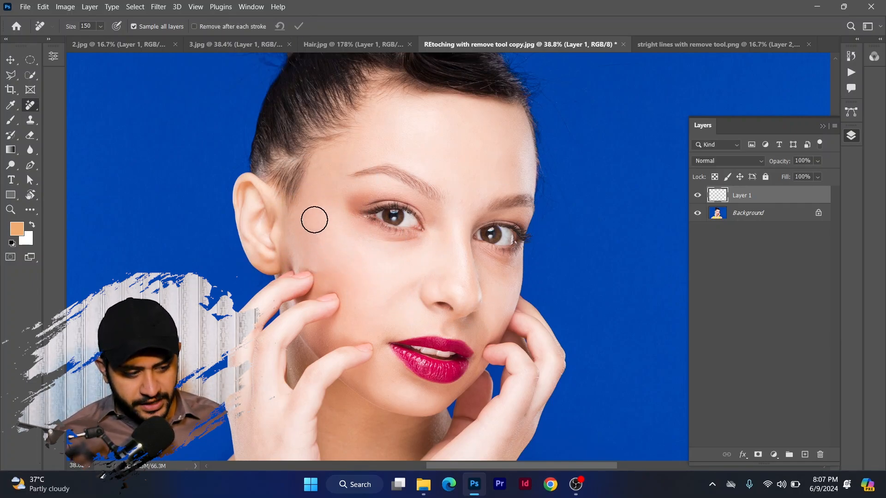
- Examine the skin texture of the retouched cheek up close, hiding and showing Layer 1 to compare it with the original
{"action": "key", "text": "z"}
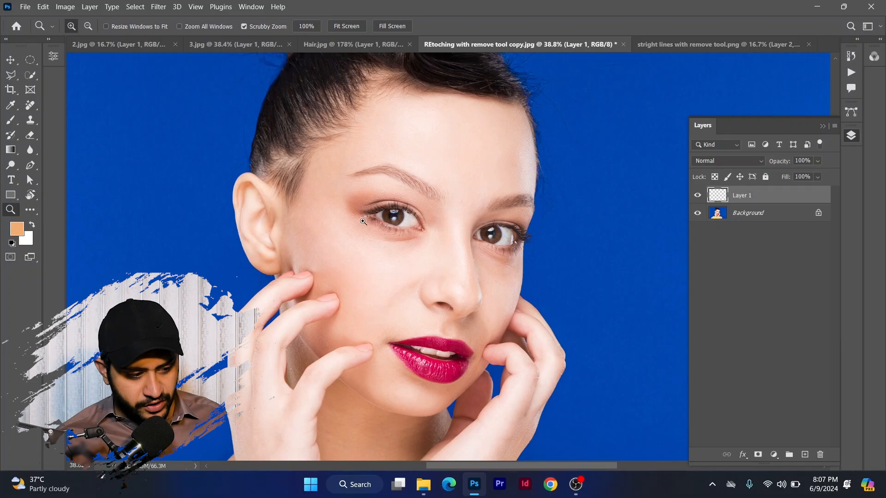
{"action": "left_click_drag", "start_coordinate": [363, 222], "coordinate": [314, 246]}
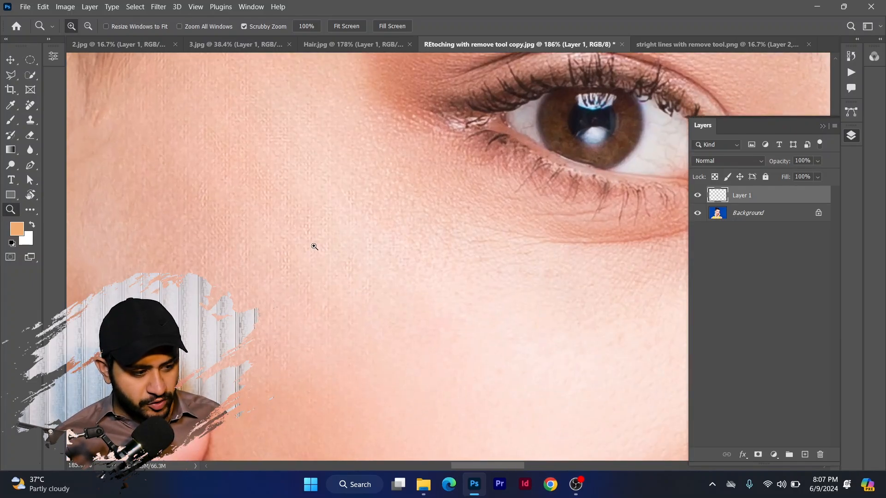
{"action": "key", "text": "j"}
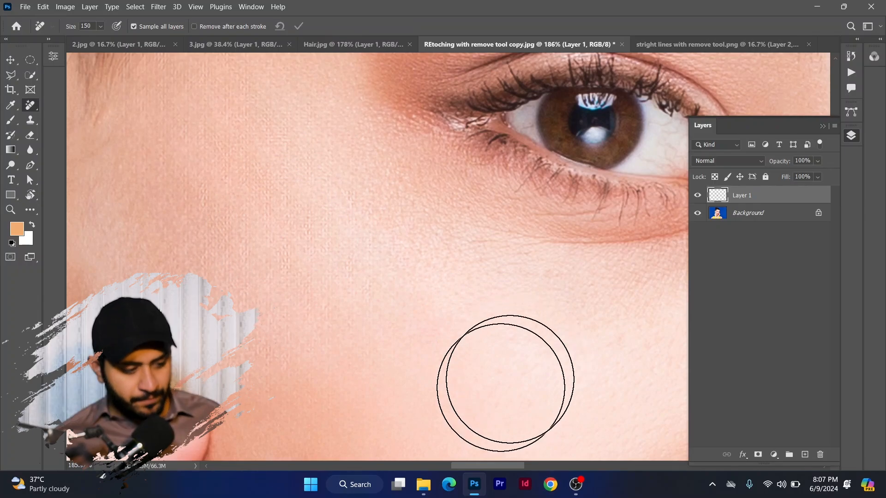
{"action": "left_click", "coordinate": [698, 195]}
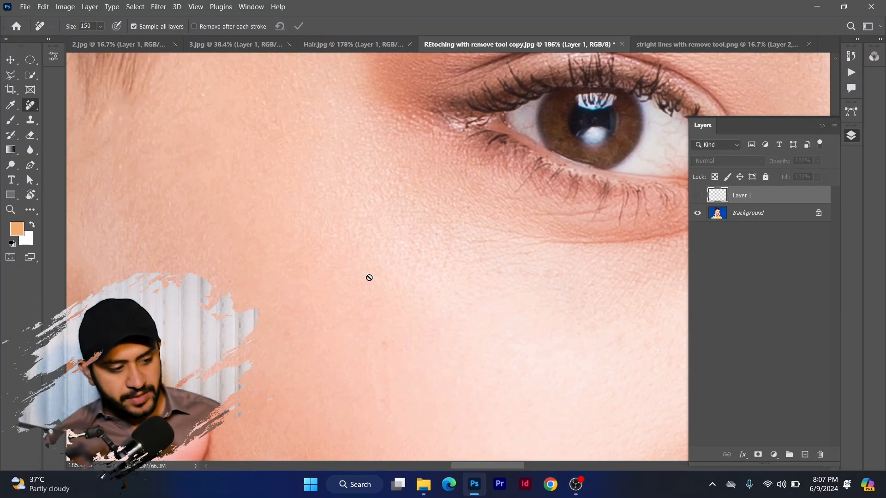
{"action": "left_click", "coordinate": [698, 195]}
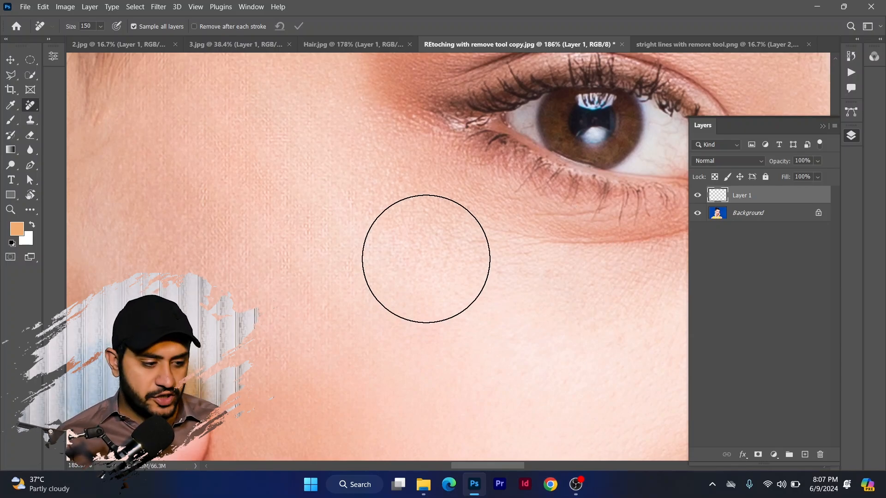
{"action": "key", "text": "z"}
{"action": "left_click_drag", "start_coordinate": [463, 271], "coordinate": [430, 287]}
{"action": "key", "text": "j"}
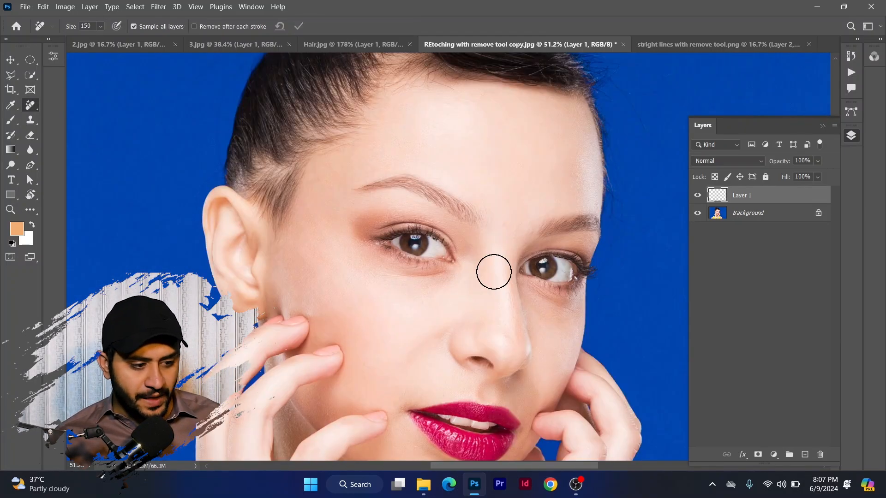